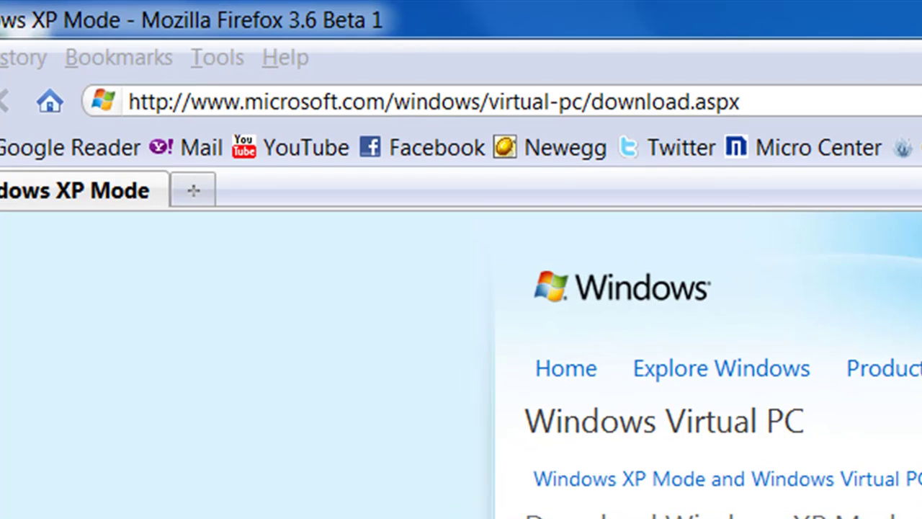
Search the web for "windows xp mode" to reach the Microsoft Windows XP Mode download page
drag(129, 102, 739, 102)
click(739, 102)
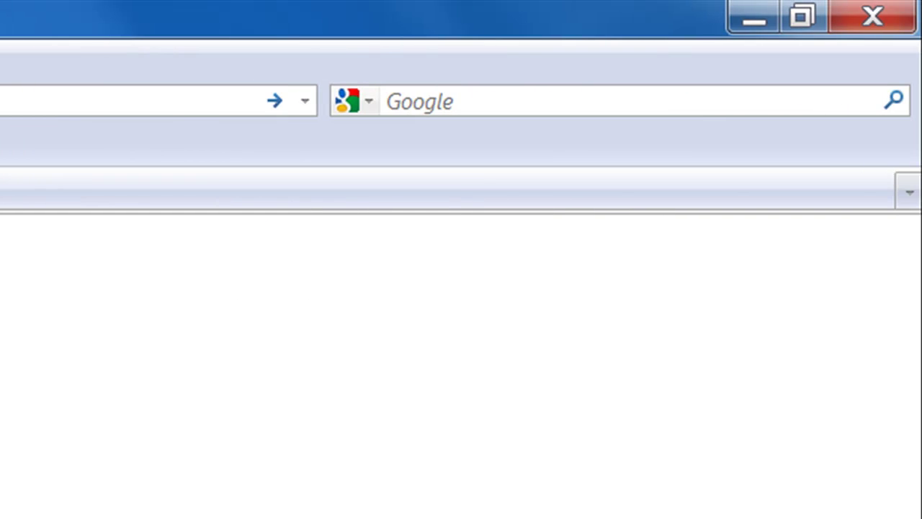
click(389, 101)
text(windows xp mode)
key(Return)
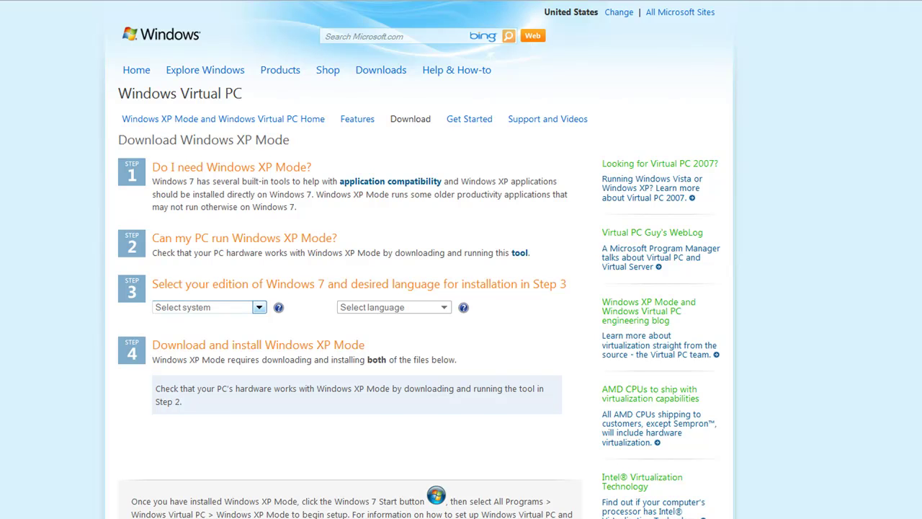
Select Home Premium 32-bit as the Windows 7 edition and examine its eligibility for Windows XP Mode
click(258, 306)
key(Down)
key(Down)
key(Return)
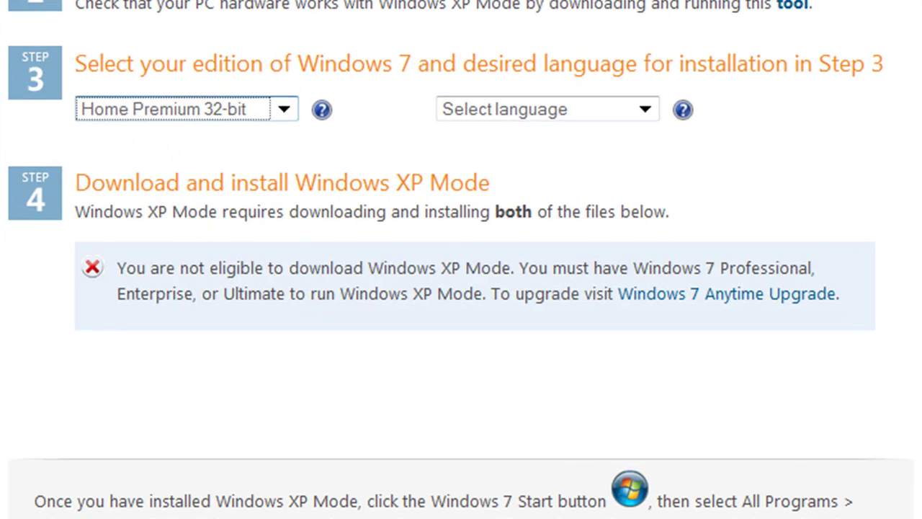
drag(150, 268, 536, 293)
click(536, 294)
Set the Windows 7 edition to Ultimate 64-bit and the installation language to English
click(284, 109)
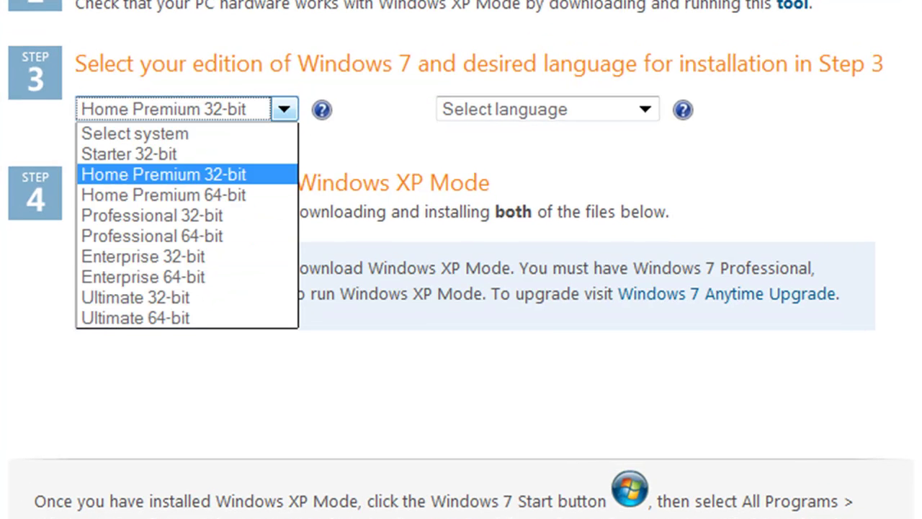
key(Return)
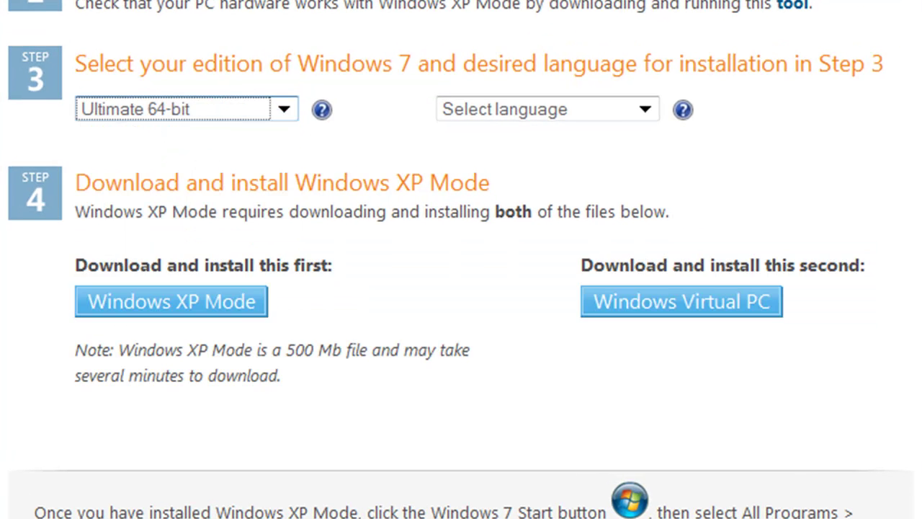
key(Tab)
key(alt+Down)
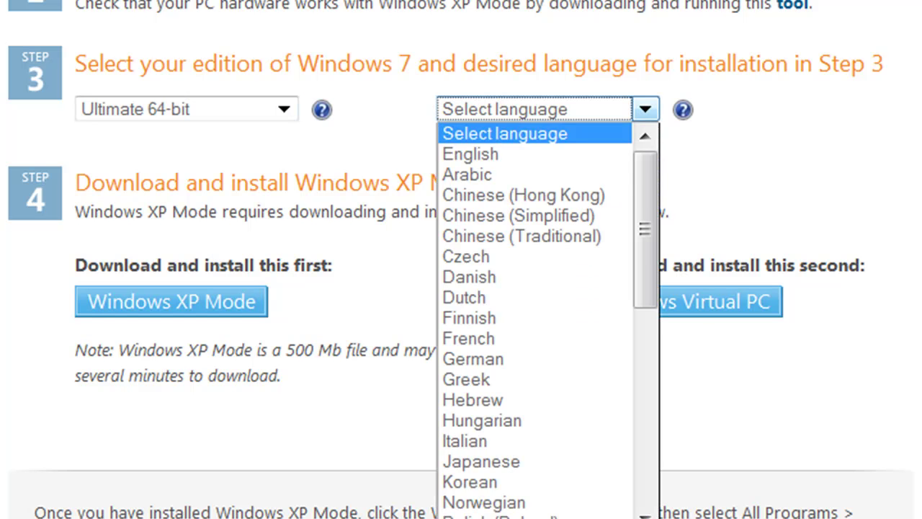
key(Down)
key(Return)
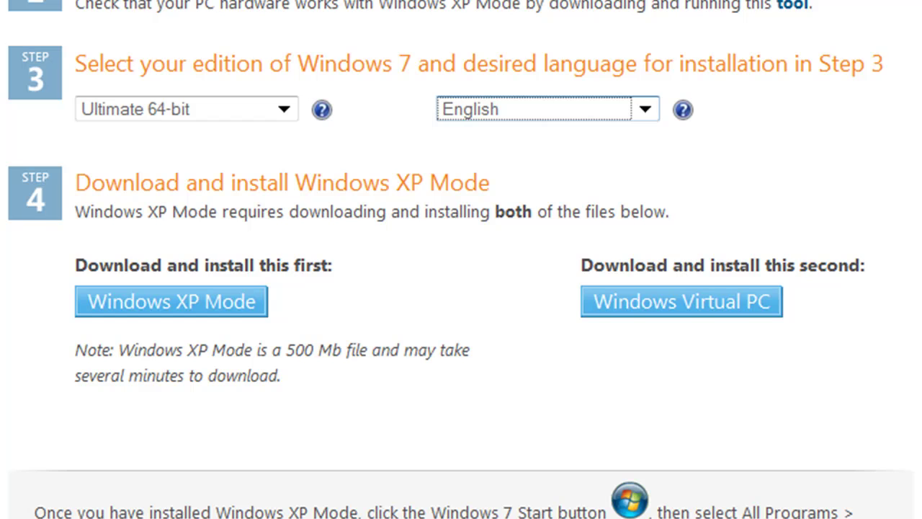
View the download prompts for the Windows XP Mode and Windows Virtual PC installers, cancelling the Windows XP Mode one
key(Tab)
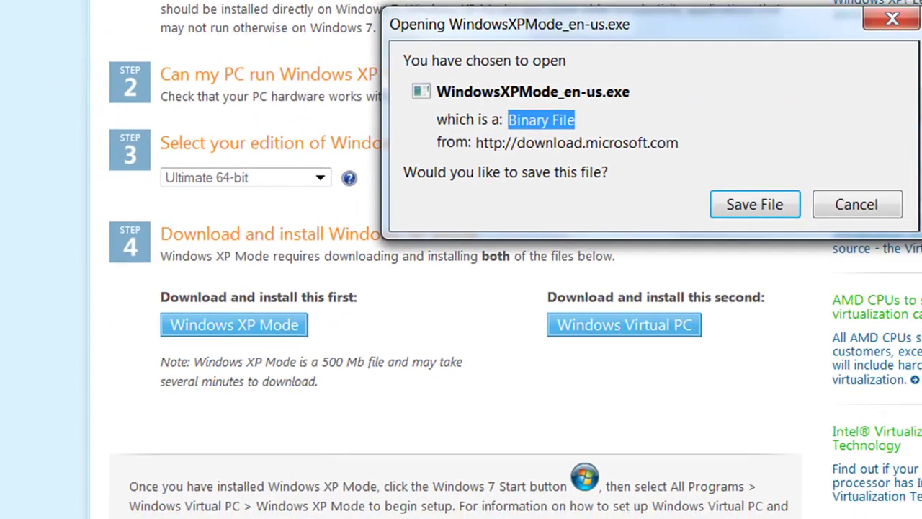
drag(618, 29, 143, 122)
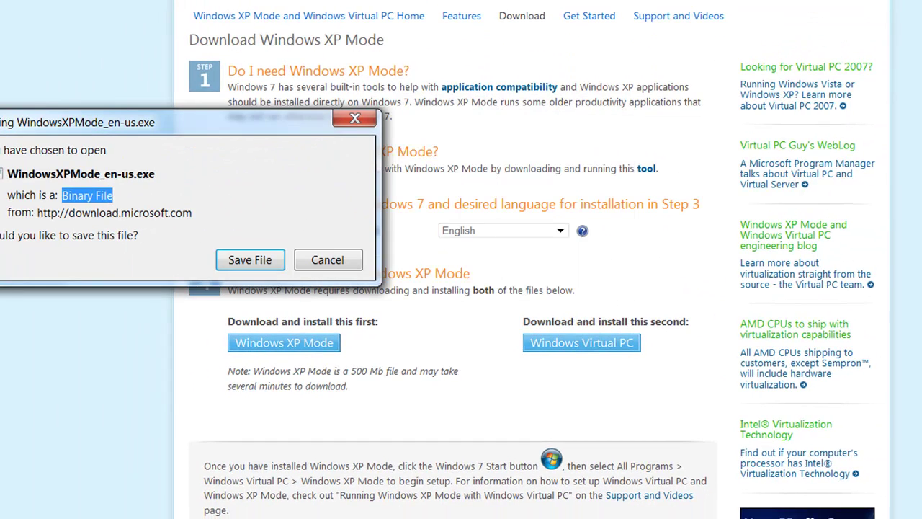
click(327, 259)
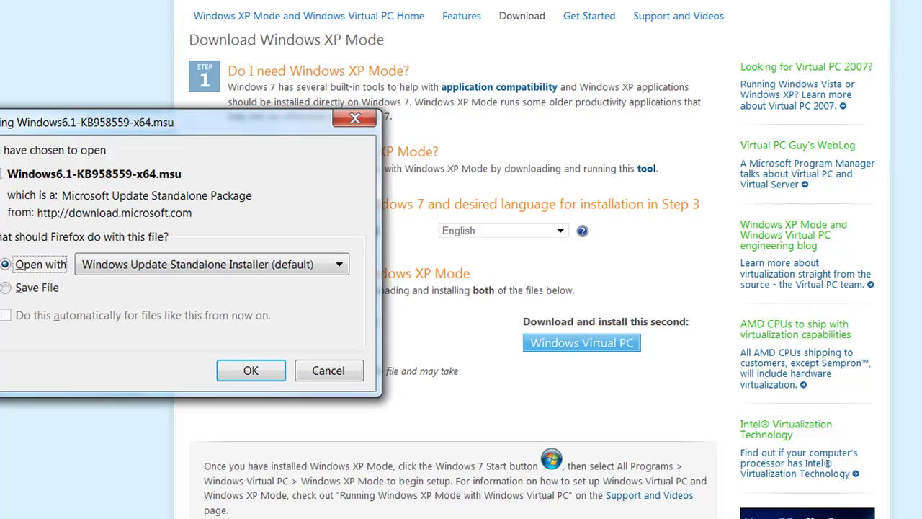
key(Return)
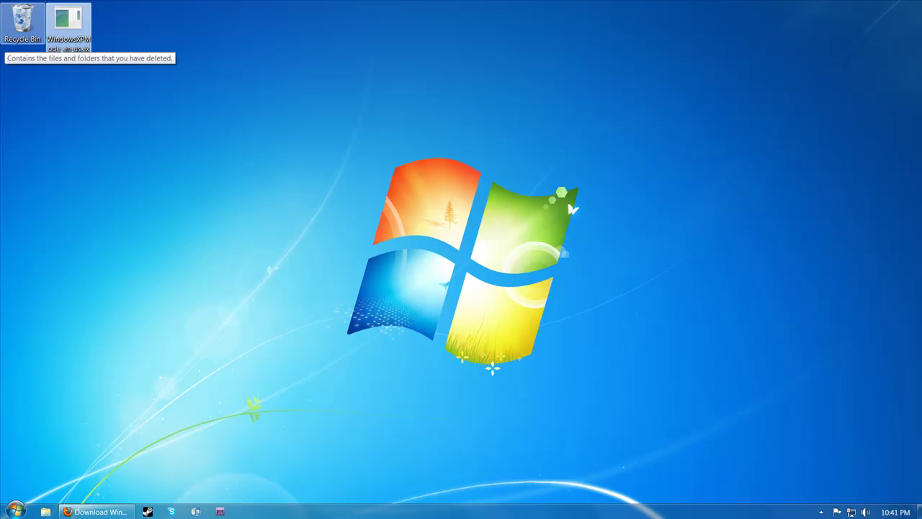
Run the WindowsXPMode_en-us.exe installer from the desktop and finish its setup wizard
key(Return)
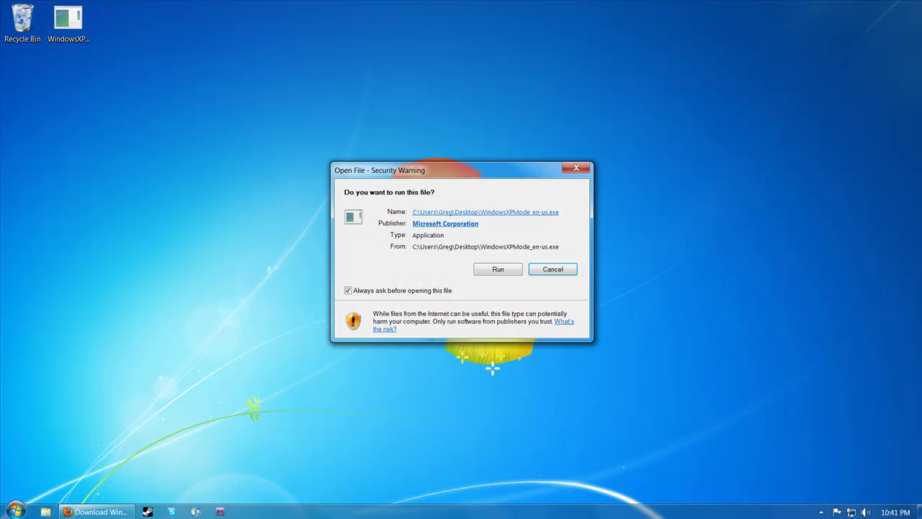
key(alt+r)
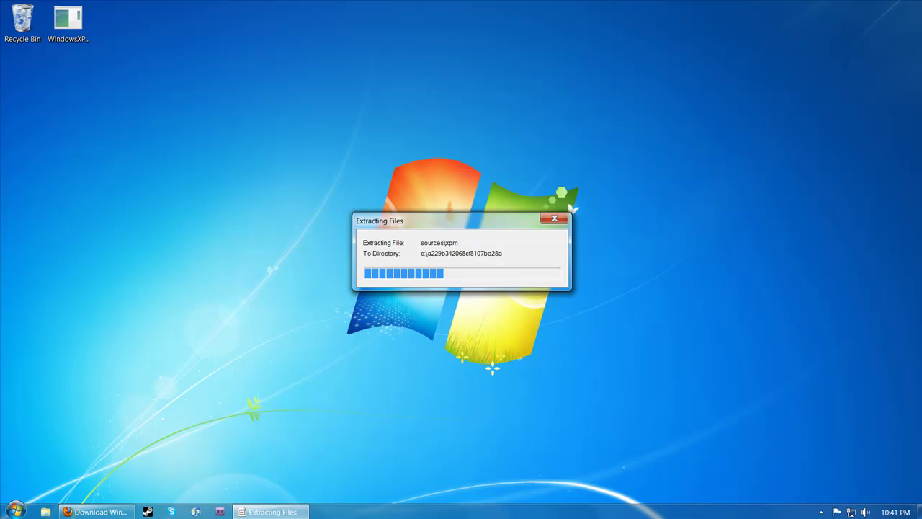
drag(461, 221, 369, 113)
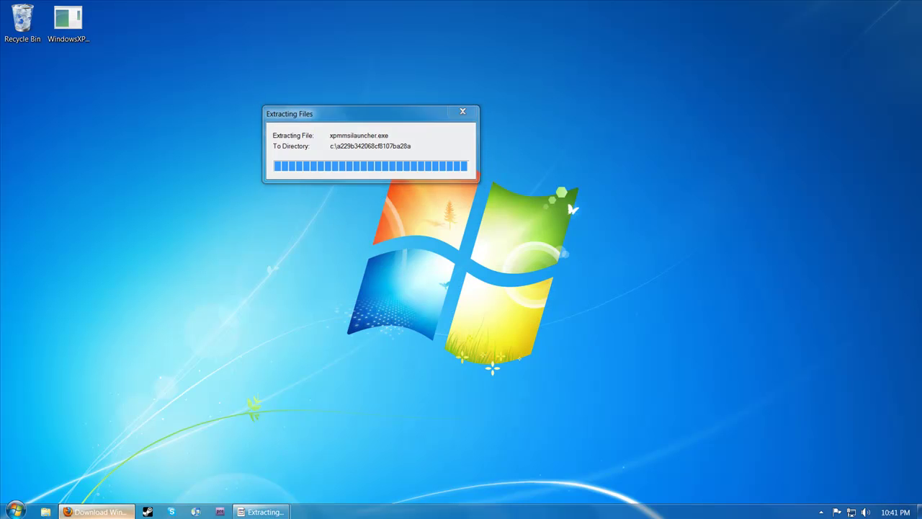
click(106, 511)
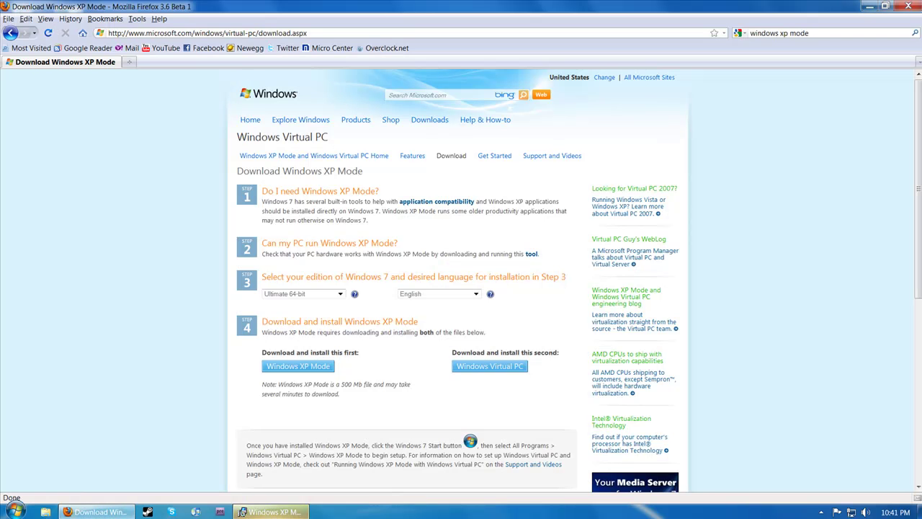
click(870, 6)
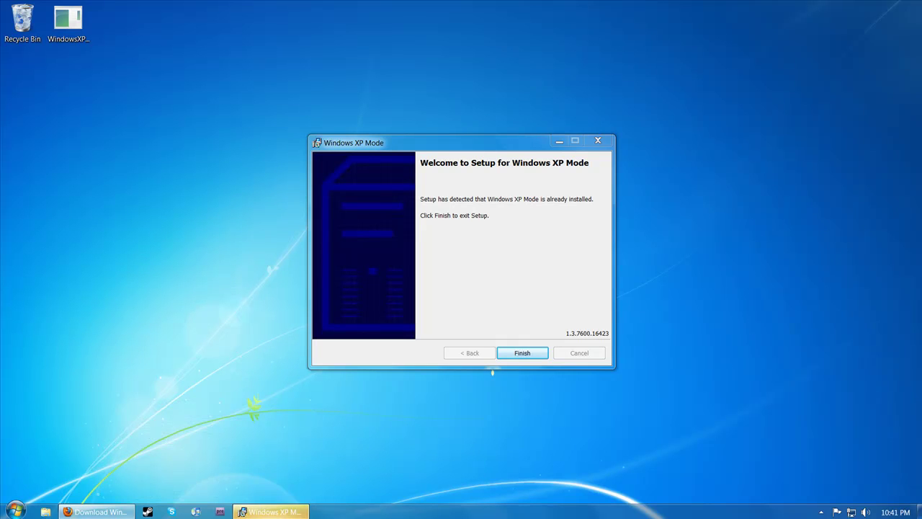
click(521, 352)
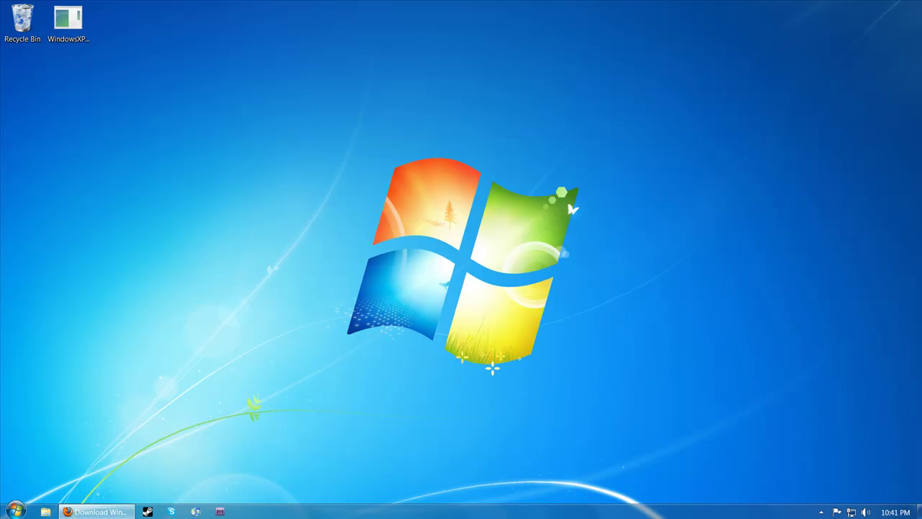
Bring back the browser with the Windows XP Mode download page and close it
click(105, 511)
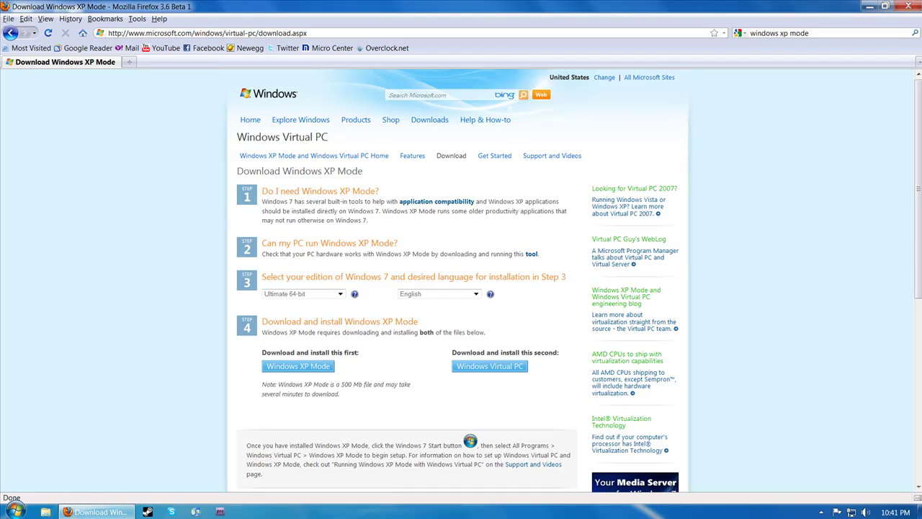
click(908, 6)
drag(892, 9, 636, 96)
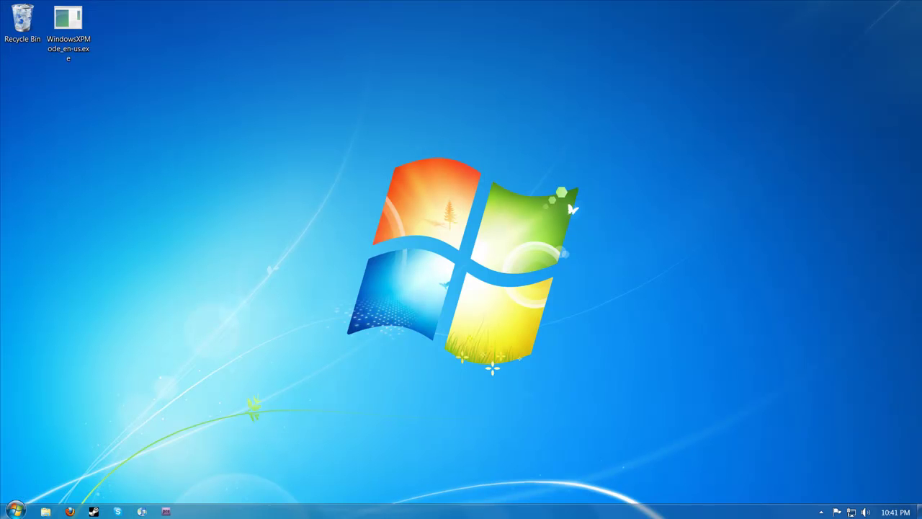
click(15, 511)
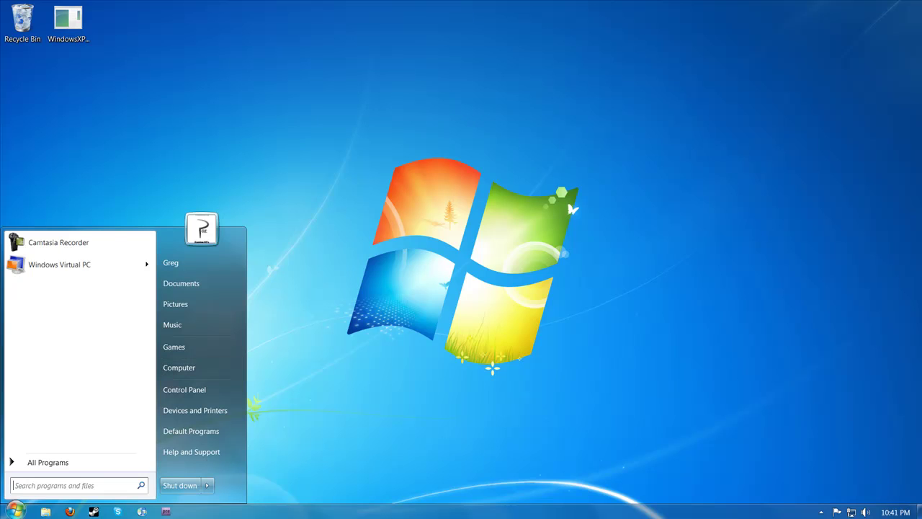
click(47, 462)
click(49, 434)
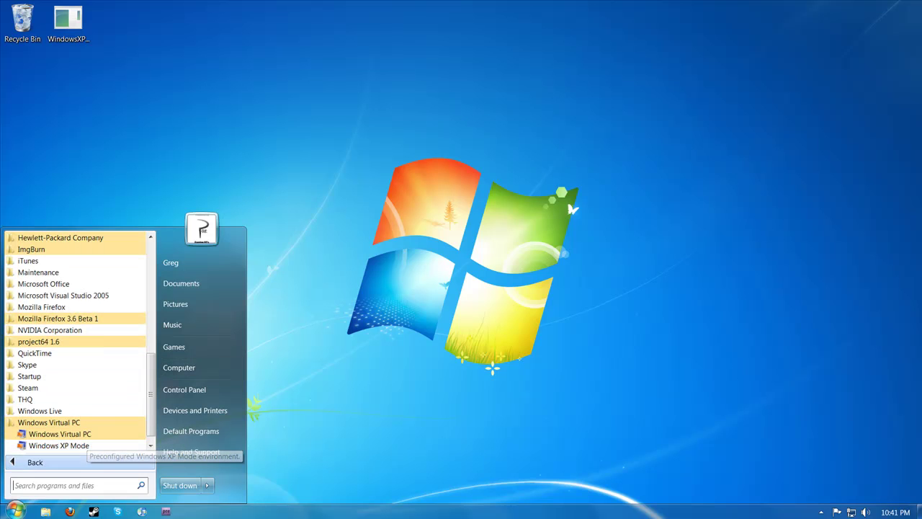
click(49, 422)
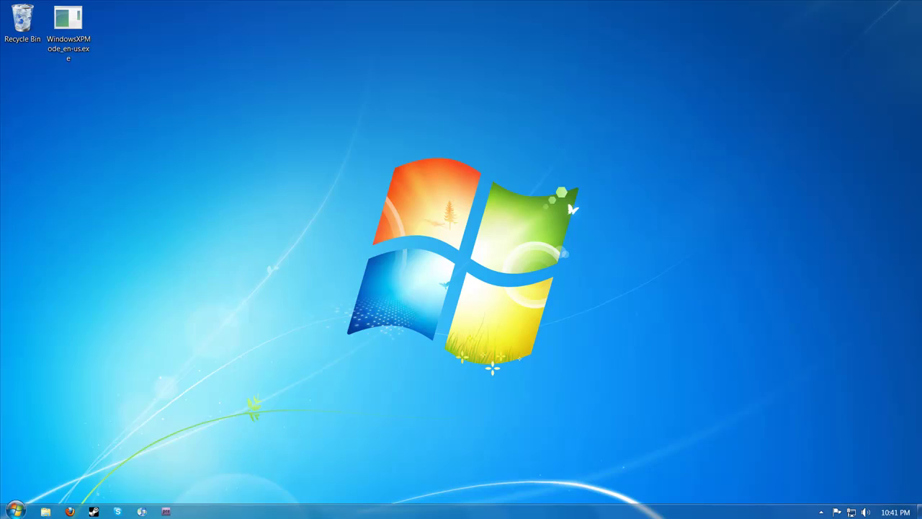
Launch Windows XP Mode from the Windows Virtual PC program folder
click(15, 511)
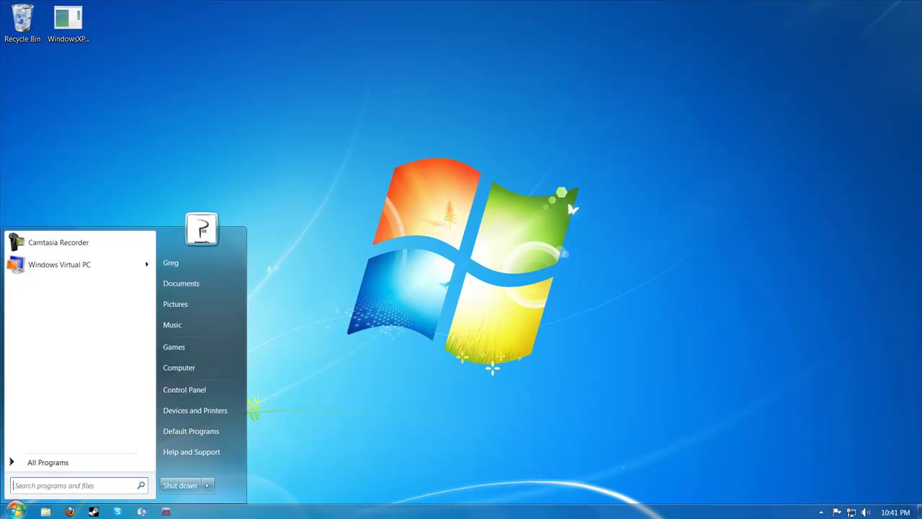
click(48, 461)
scroll(72, 429, up, 11)
key(Down)
key(Down)
key(Down)
key(Down)
key(Down)
key(Down)
key(Down)
key(Down)
key(Down)
key(Down)
key(Down)
key(Down)
key(Down)
key(Down)
key(Down)
key(Down)
key(Down)
key(Down)
key(Down)
key(Down)
key(Return)
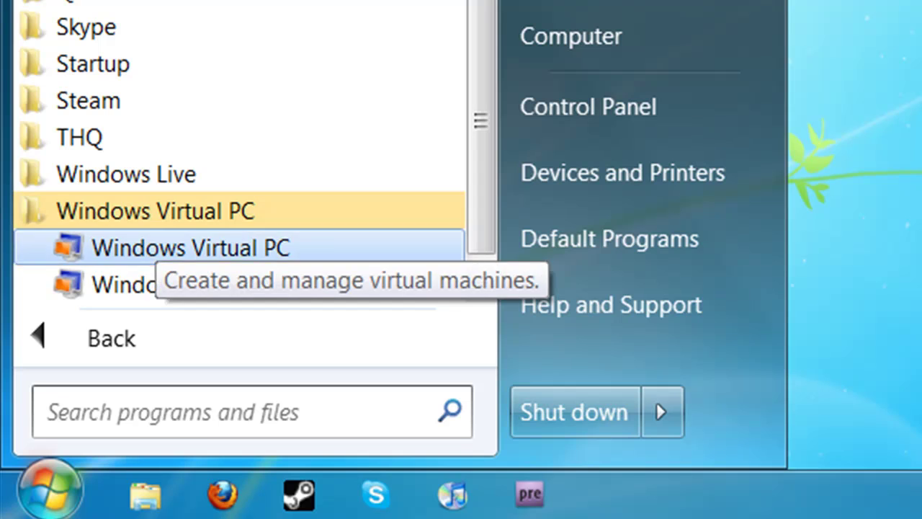
key(Down)
key(Return)
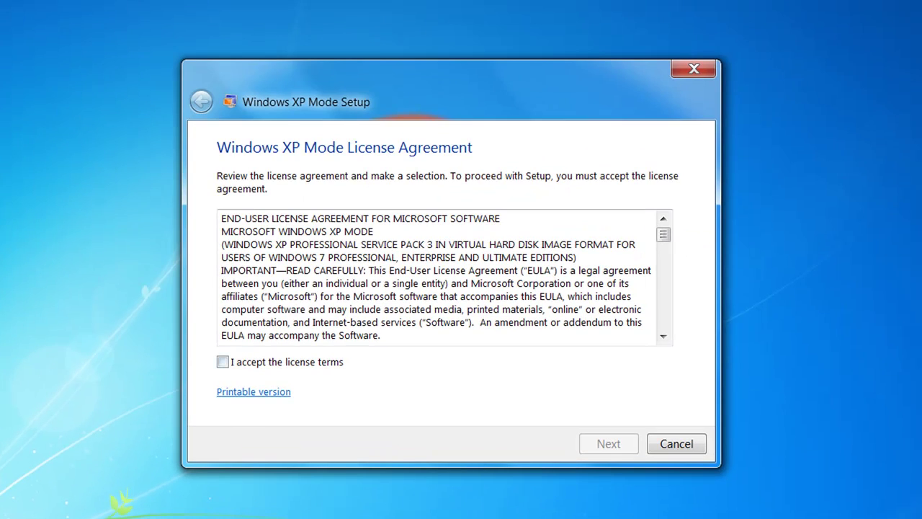
Accept the Windows XP Mode license terms and enter and confirm the password for the virtual machine's user account
key(space)
key(Return)
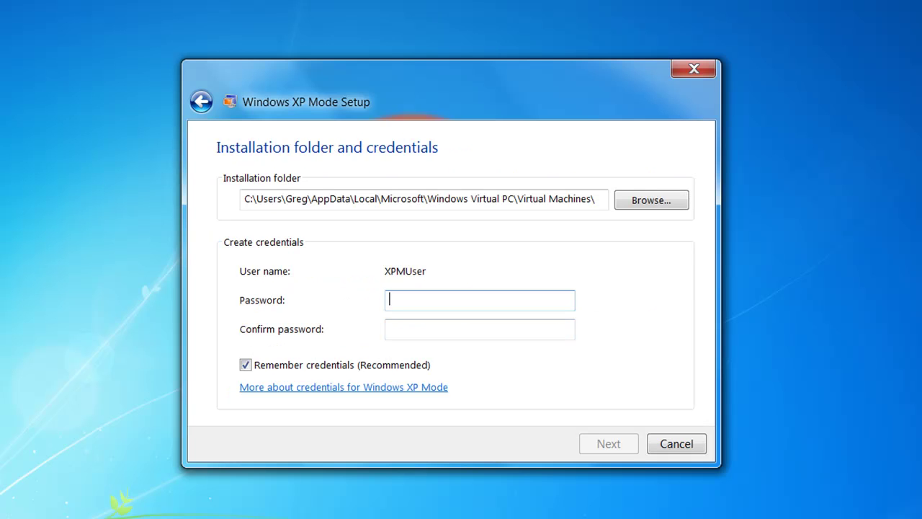
text(••••••)
key(Tab)
text(••••••)
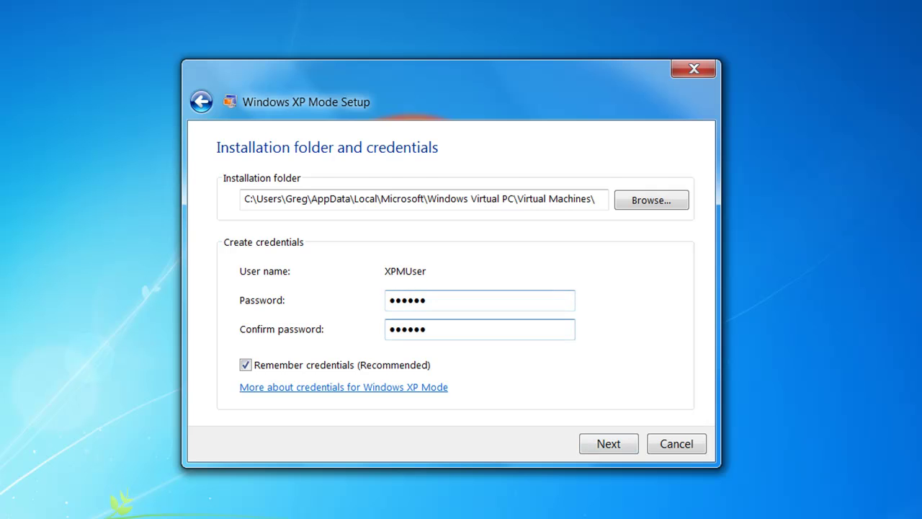
key(Return)
Turn on Automatic Updates for Windows XP Mode and start the setup with drive sharing
click(261, 240)
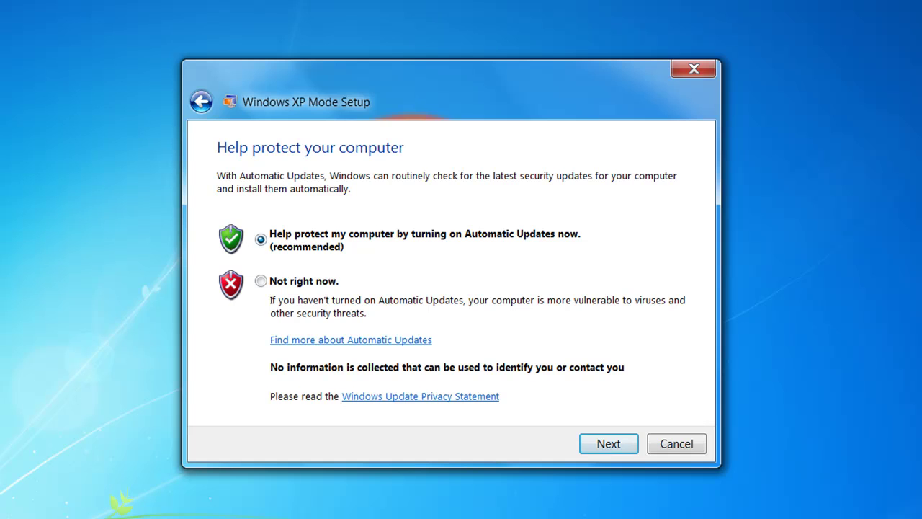
key(Return)
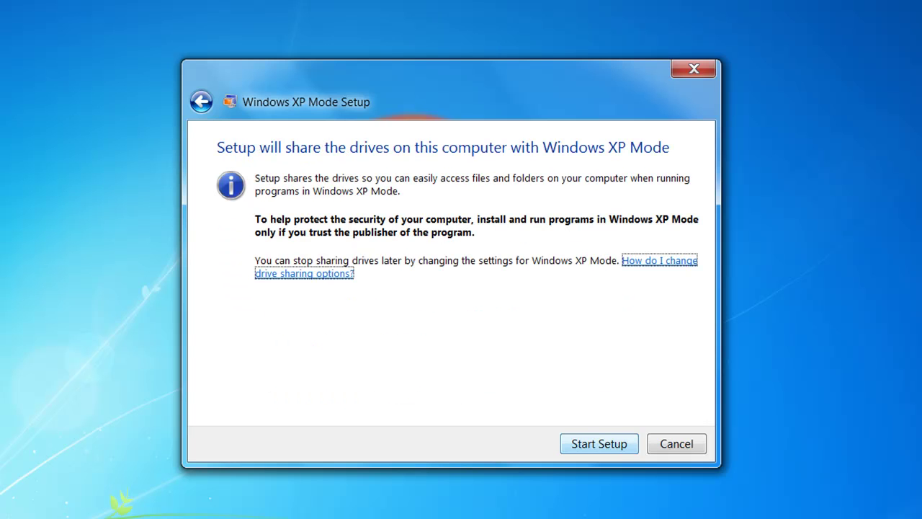
key(Return)
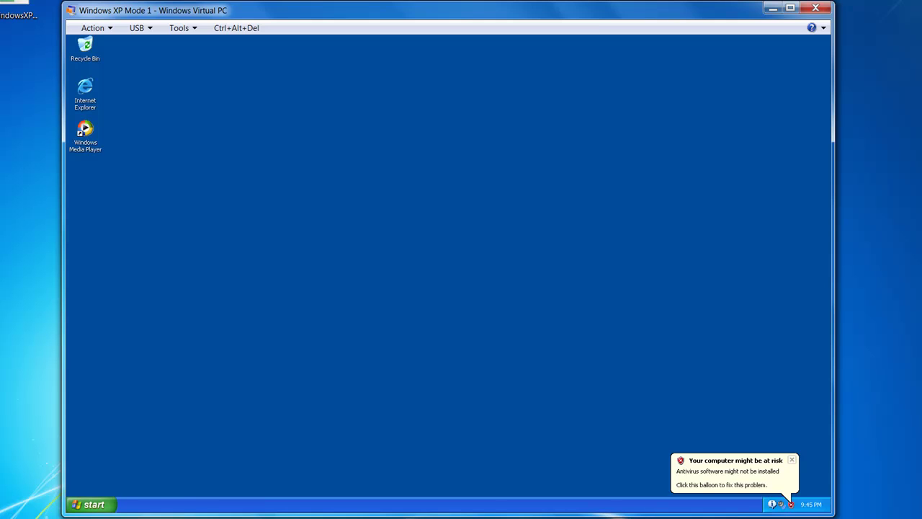
Dismiss the antivirus and unused desktop icons notifications in the virtual machine and launch the Pinball game
click(792, 460)
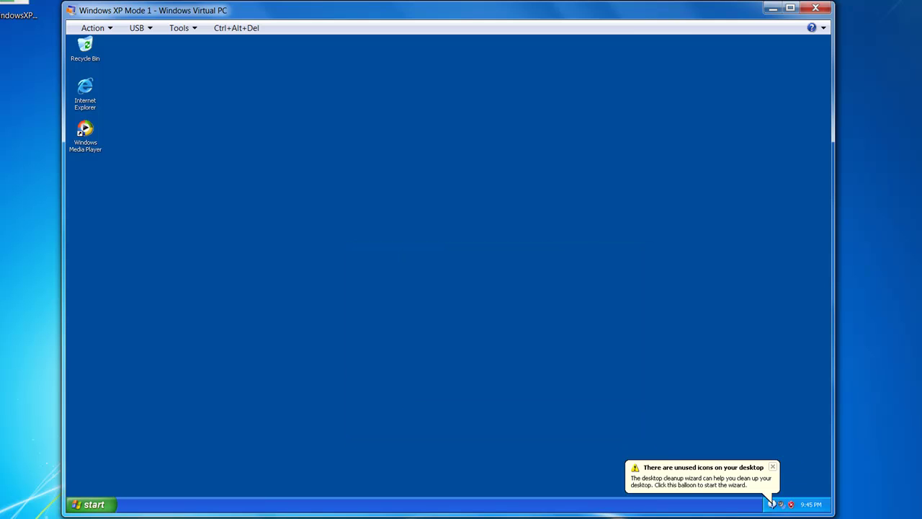
click(772, 466)
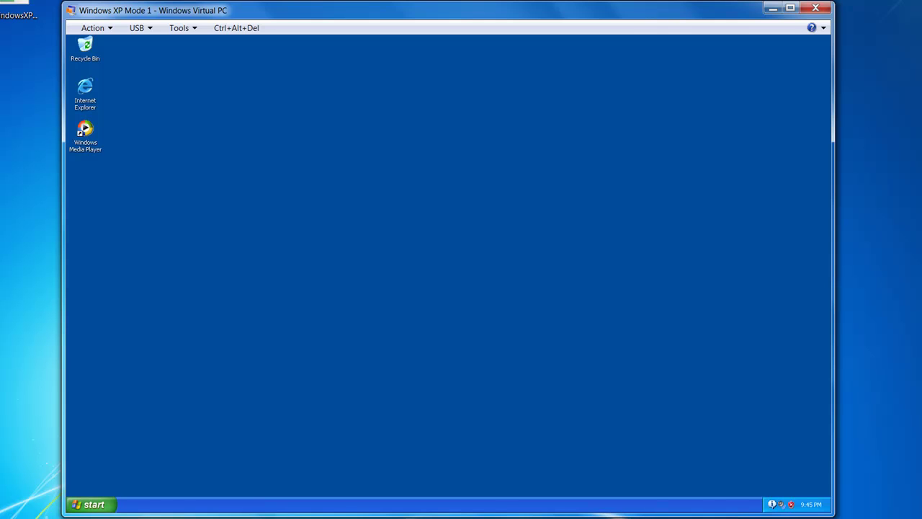
click(92, 504)
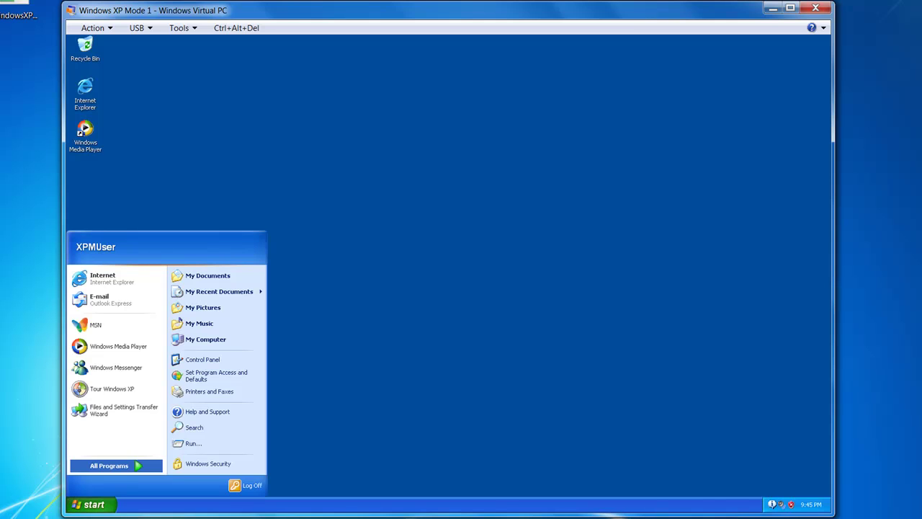
mouse_move(109, 466)
mouse_move(180, 356)
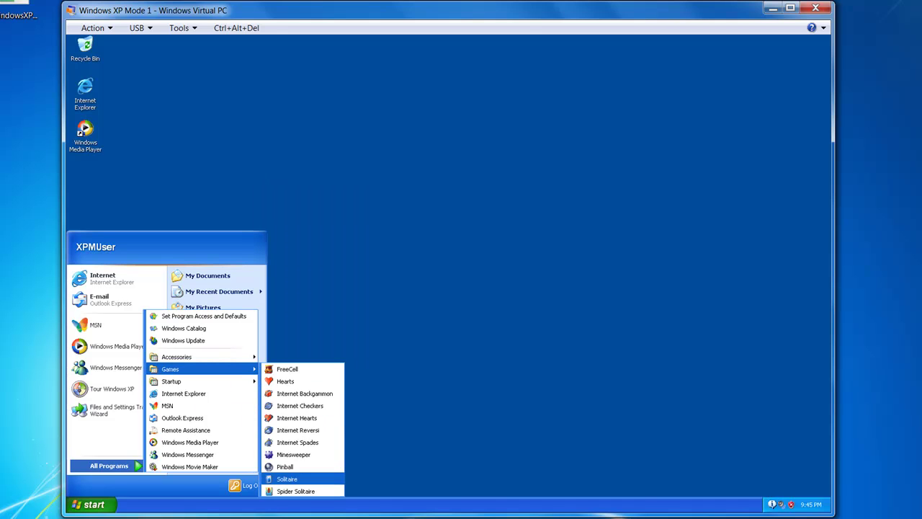
click(296, 466)
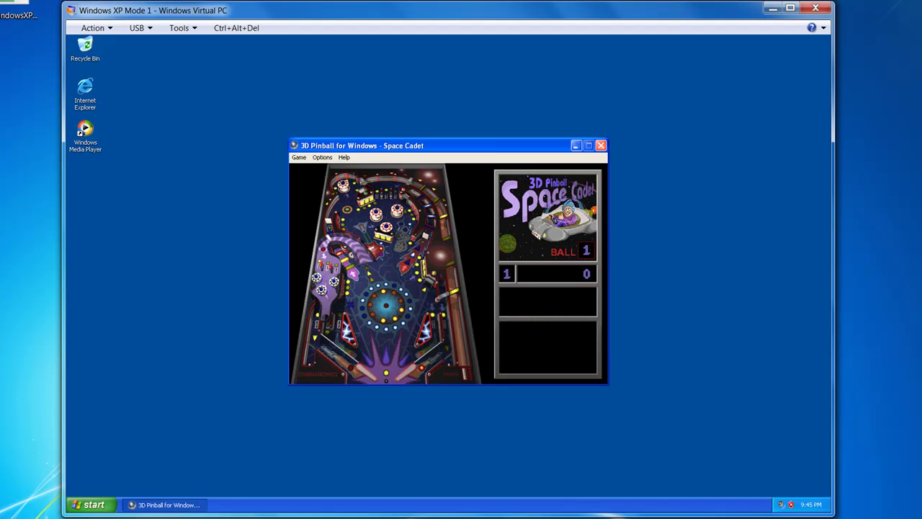
Close the Pinball game and briefly open Internet Explorer in the virtual machine, maximizing it and closing it again
key(alt+F4)
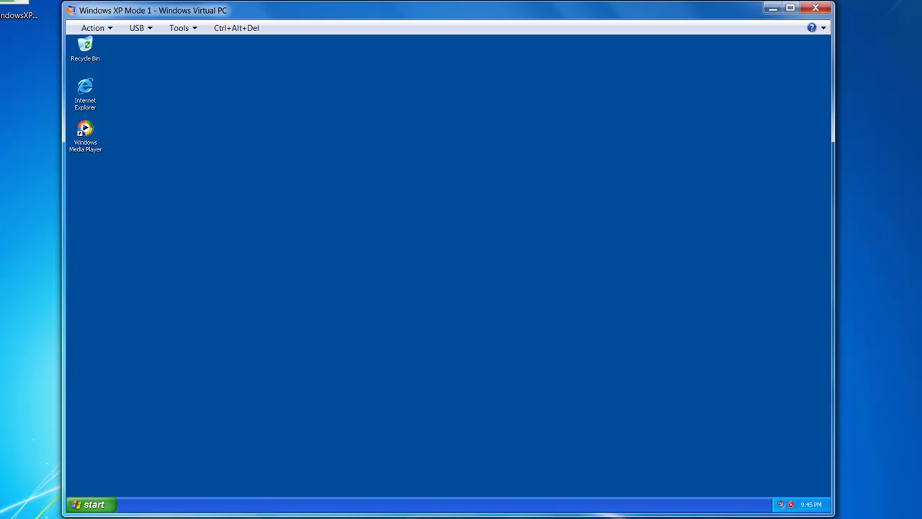
click(85, 92)
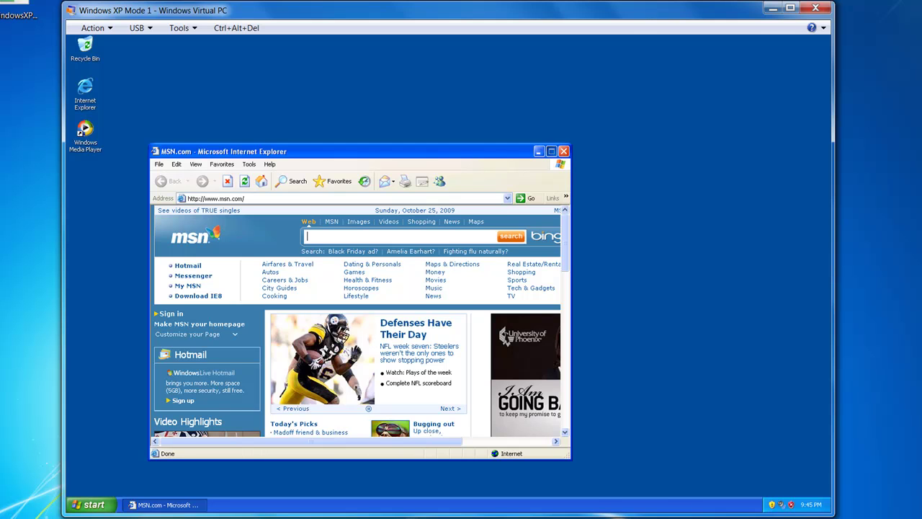
click(551, 151)
click(824, 41)
drag(646, 116, 386, 215)
click(183, 28)
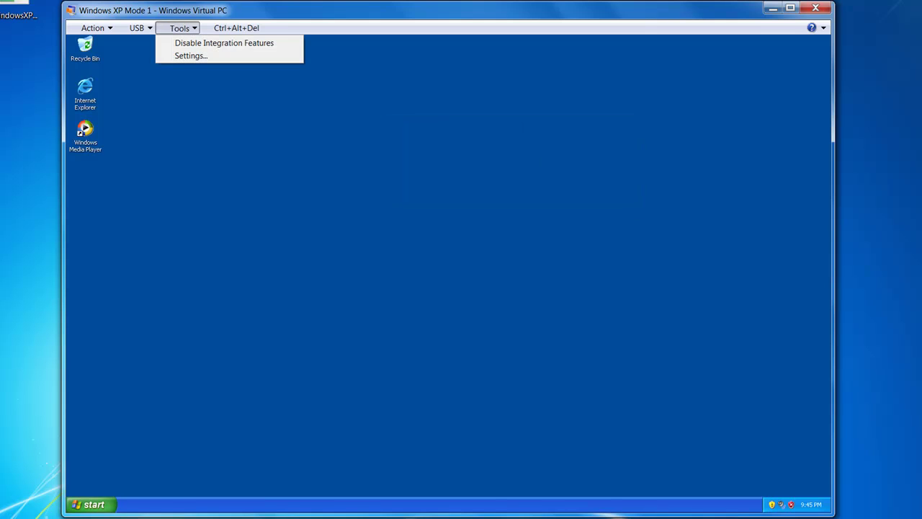
key(Escape)
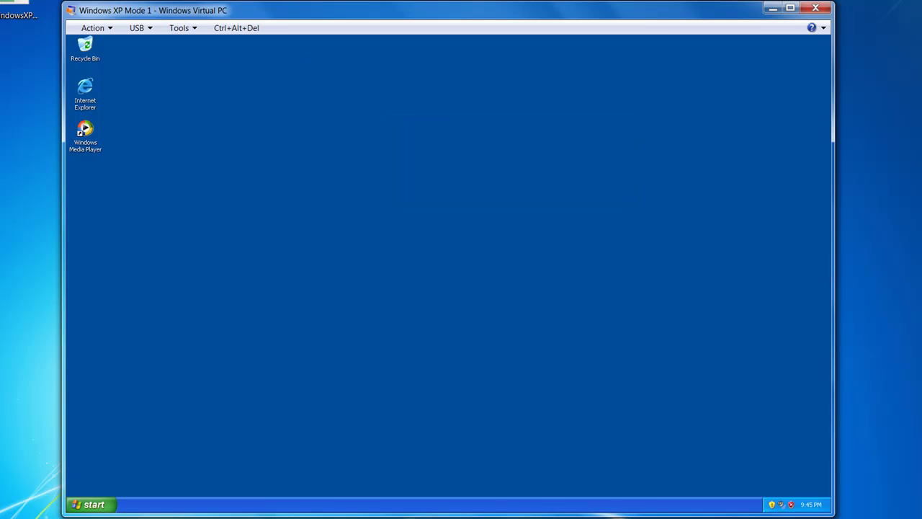
click(91, 504)
key(Escape)
Review the virtual machine's keyboard, networking, DVD drive, undo disks, memory and name settings, and leave them without saving
click(180, 27)
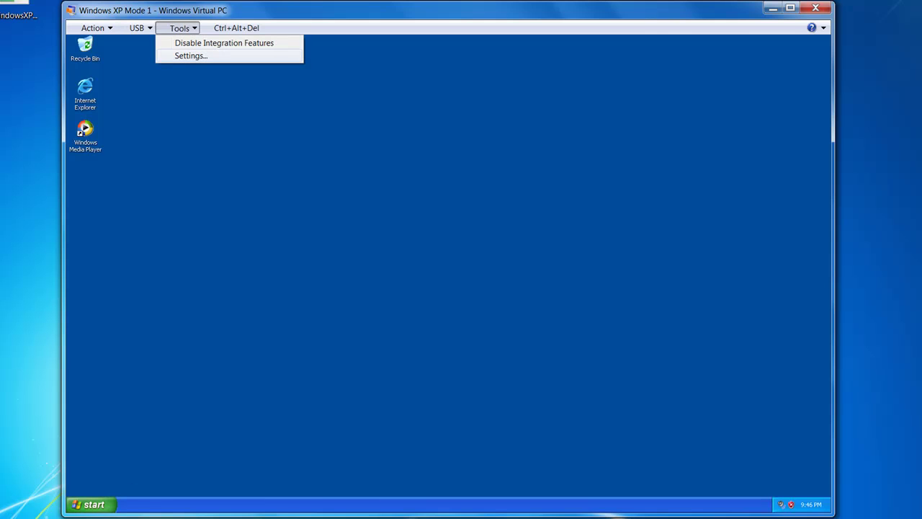
click(191, 55)
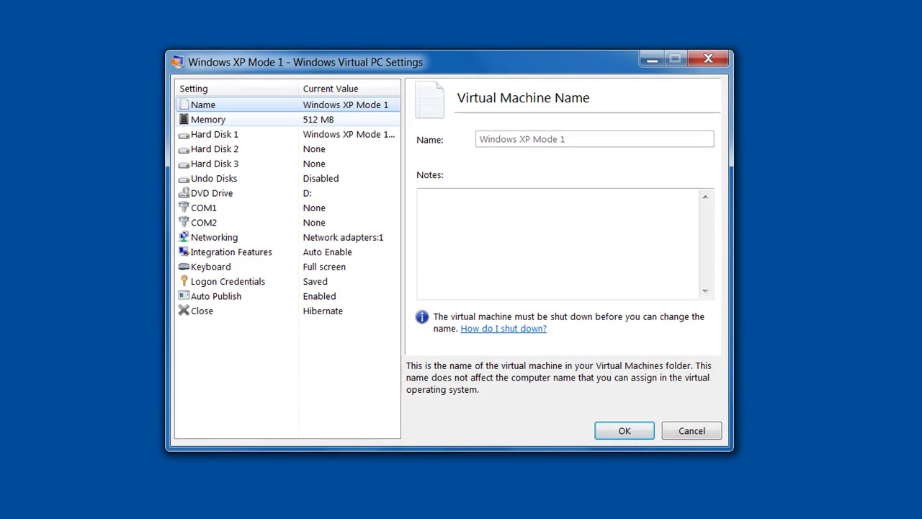
click(210, 266)
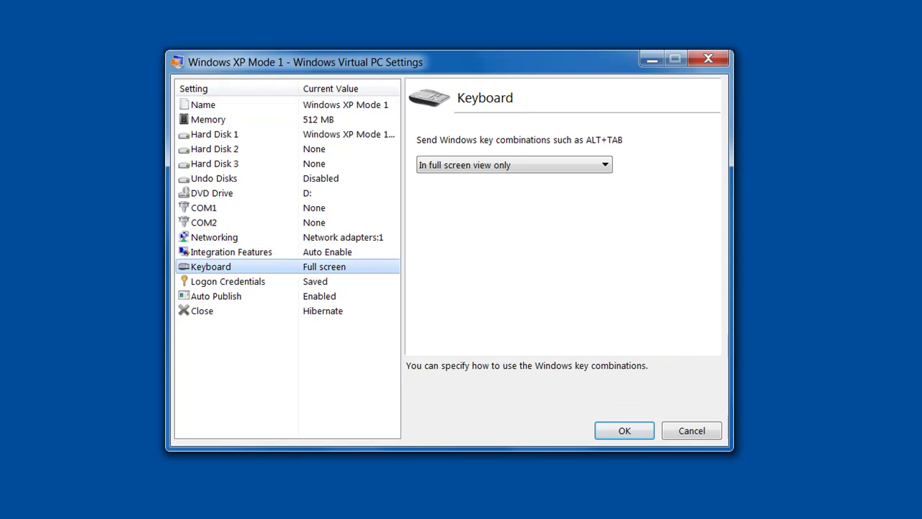
click(214, 237)
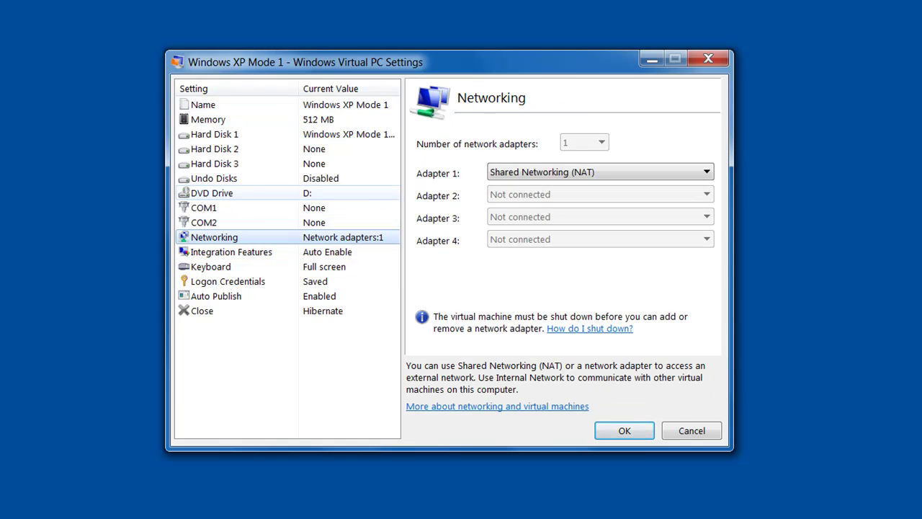
click(212, 193)
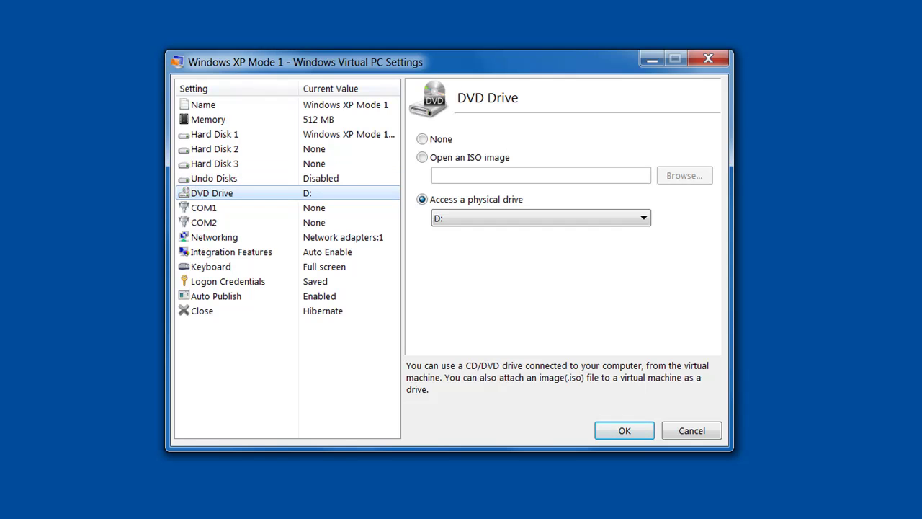
click(214, 178)
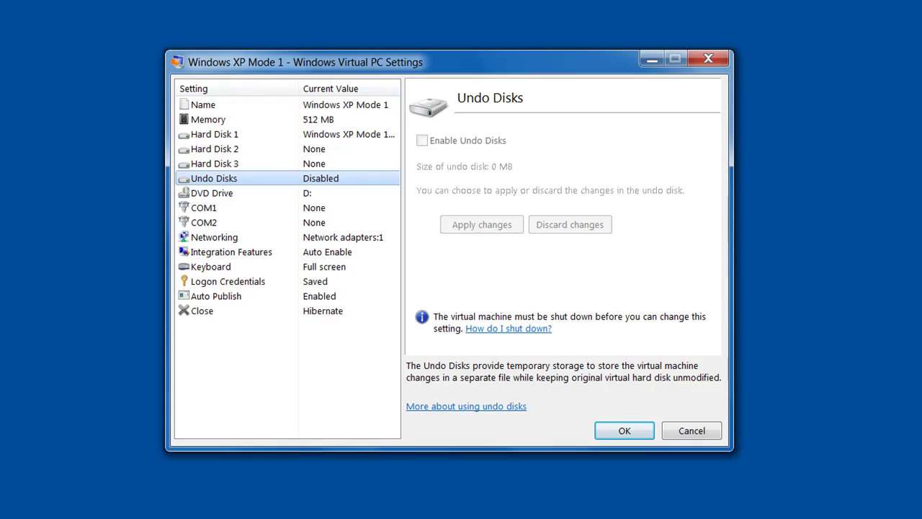
click(208, 119)
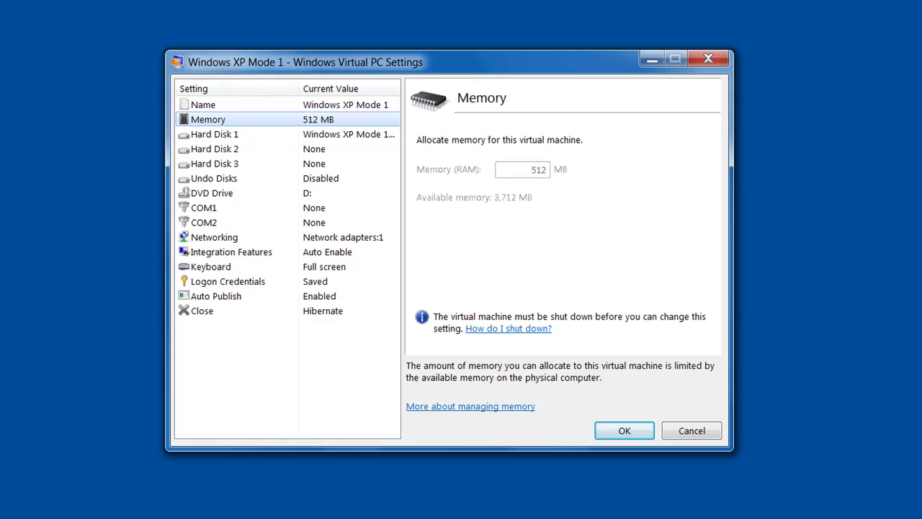
click(203, 105)
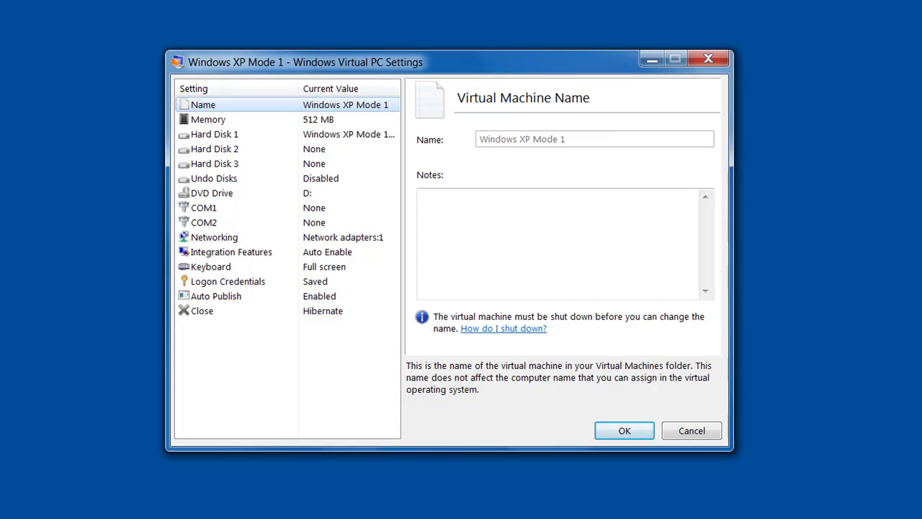
click(690, 430)
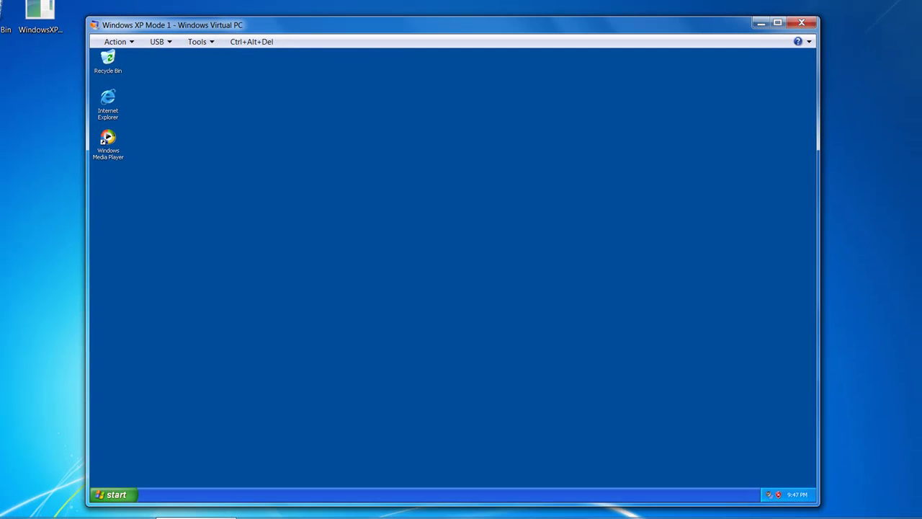
Switch the Windows XP Mode virtual machine to full screen view
click(201, 41)
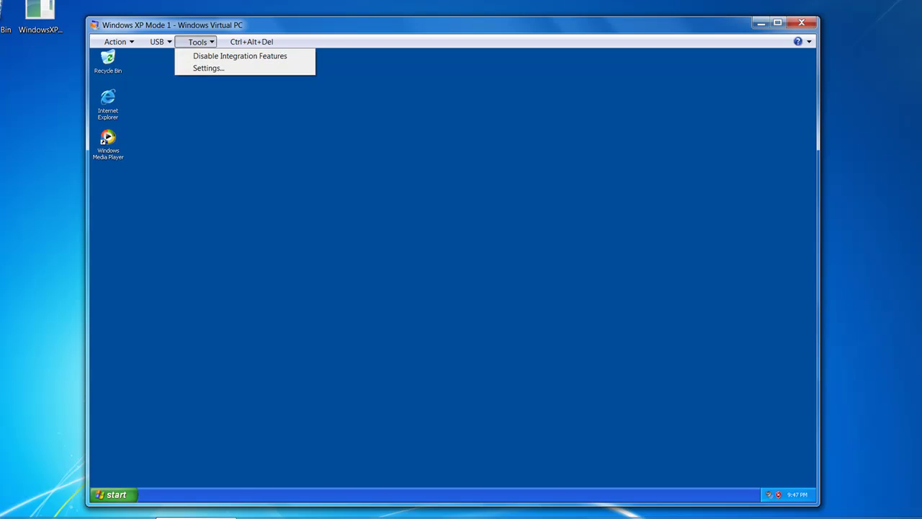
click(200, 41)
right_click(187, 64)
click(200, 41)
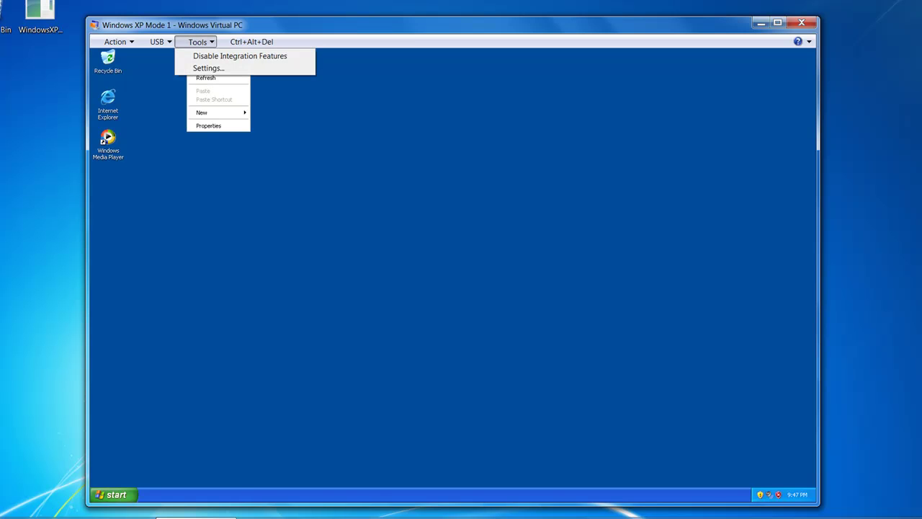
mouse_move(115, 41)
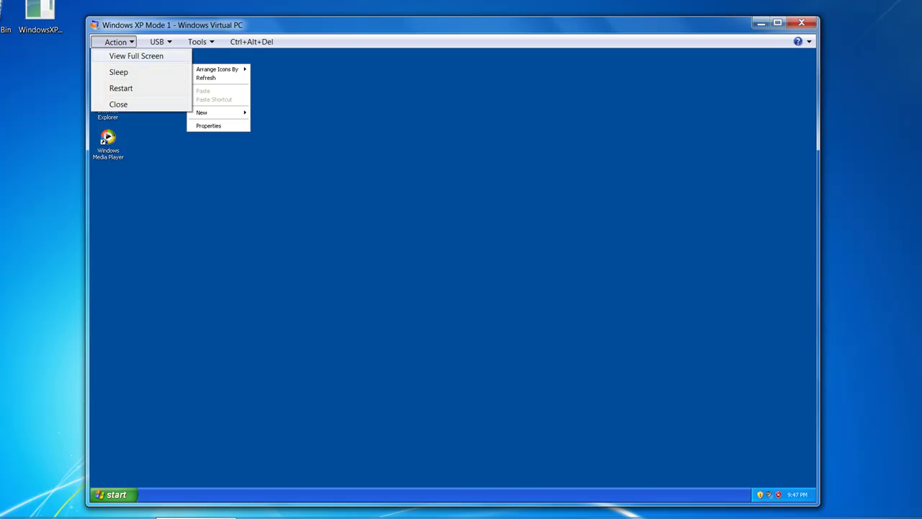
click(138, 55)
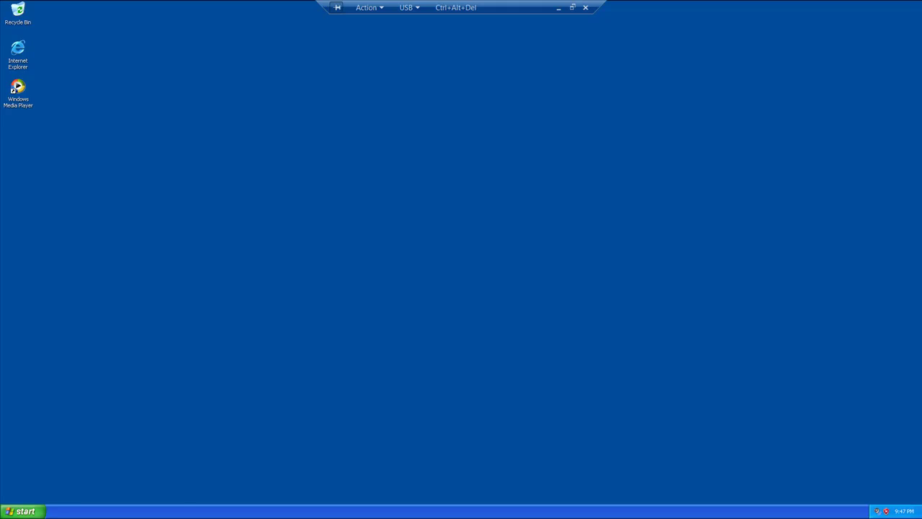
Look at the XP Start menu in full screen and restore the virtual machine to a window
click(23, 511)
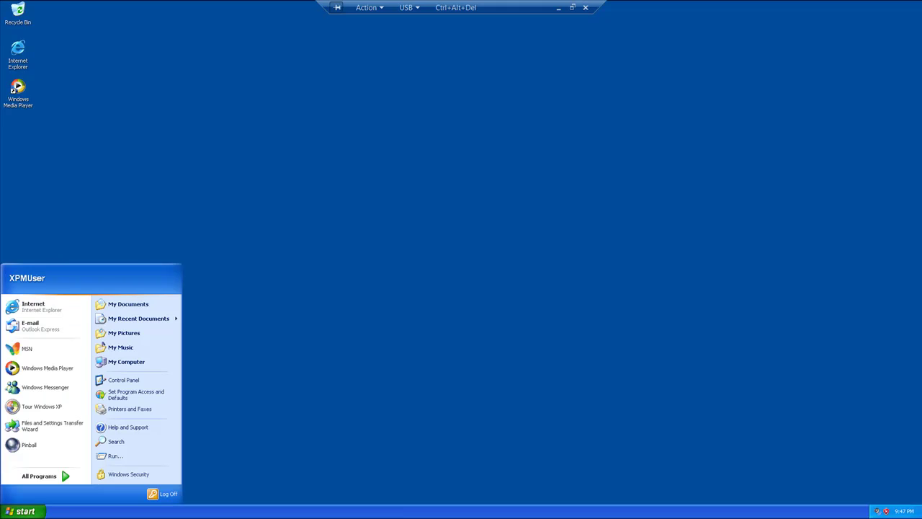
key(Escape)
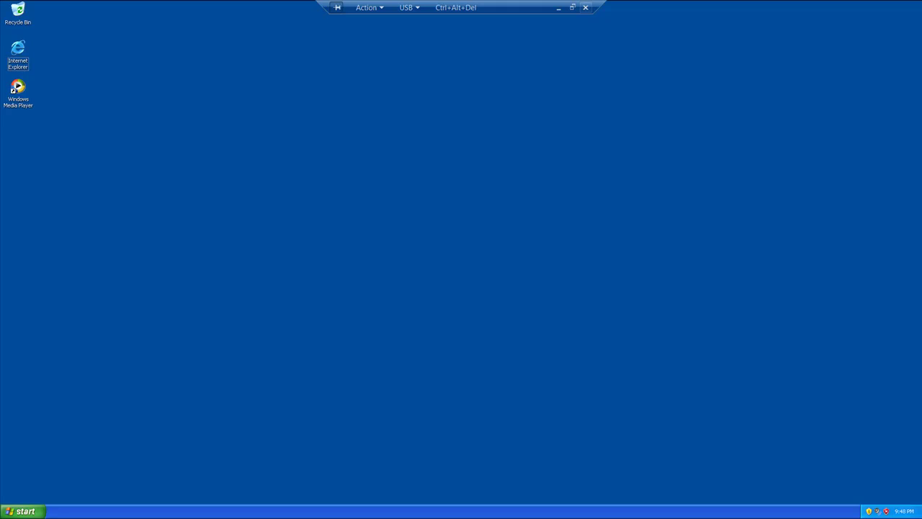
click(572, 7)
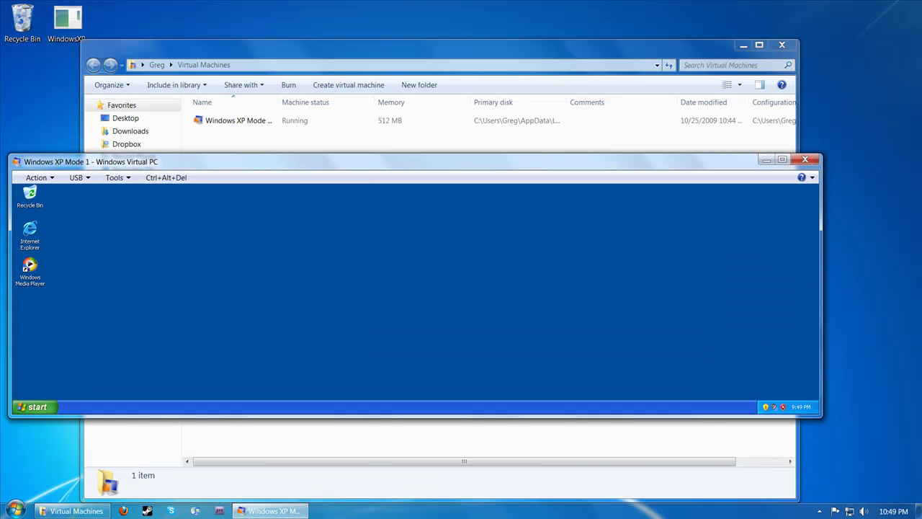
right_click(158, 404)
click(180, 399)
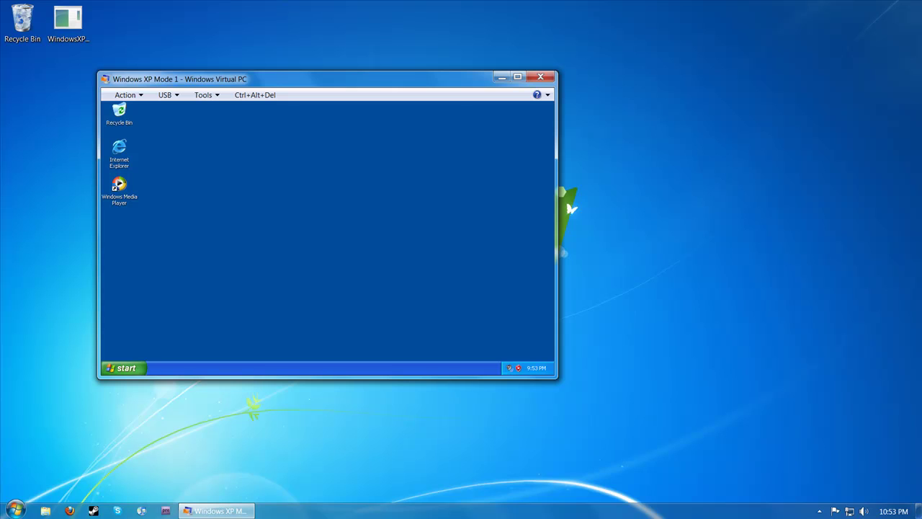
Open Internet Explorer in the virtual machine and look over the MSN home page
click(119, 153)
double_click(119, 151)
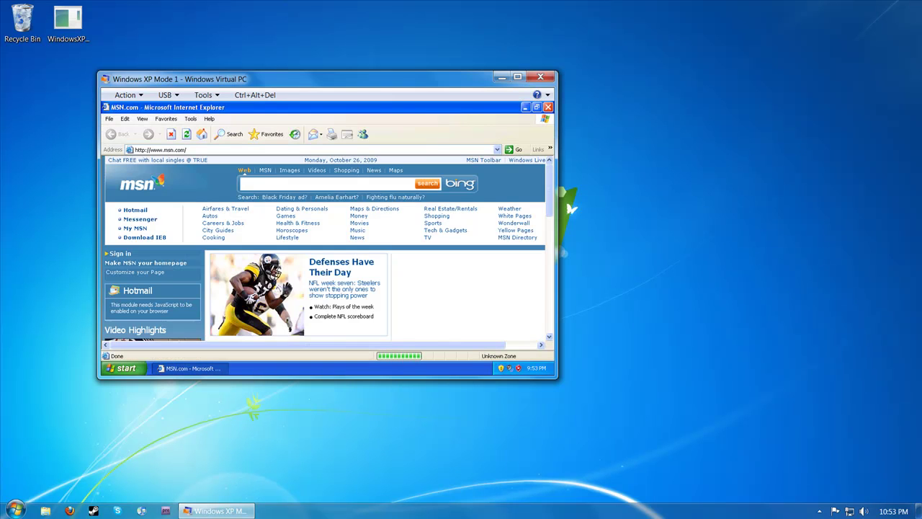
scroll(571, 209, down, 4)
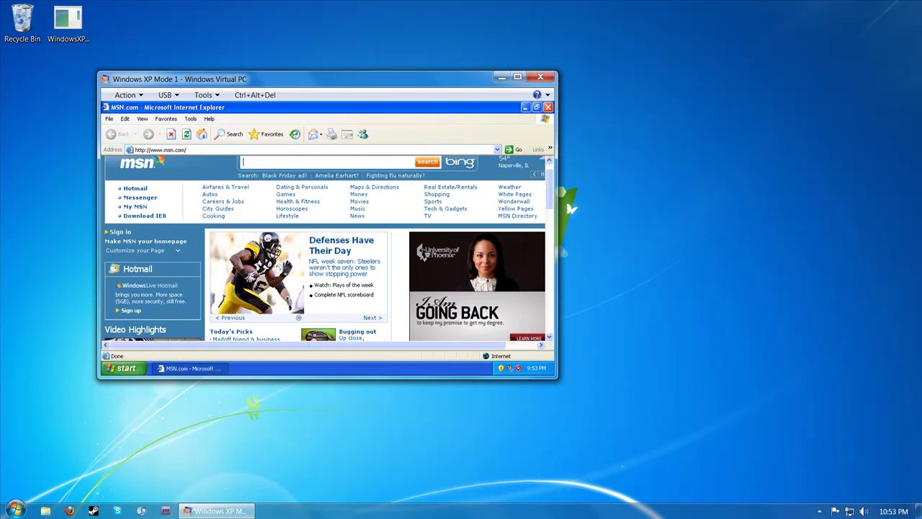
scroll(571, 209, up, 4)
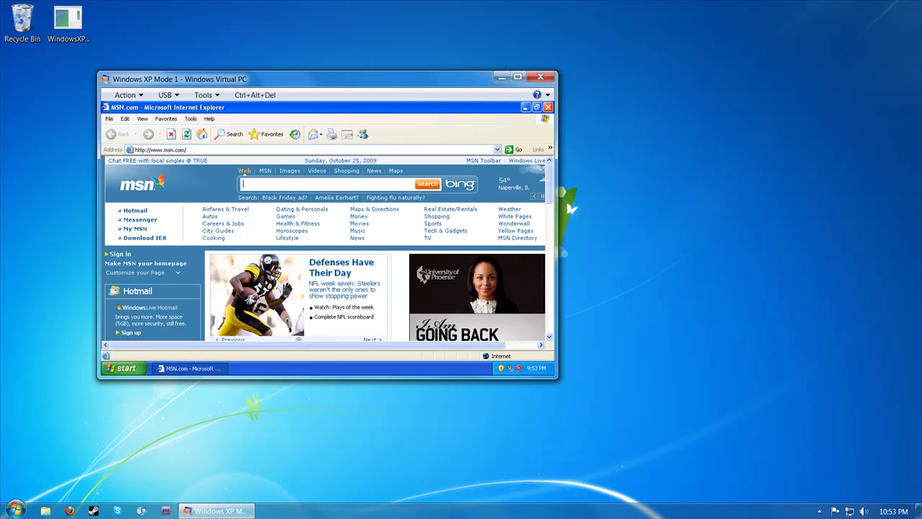
key(super)
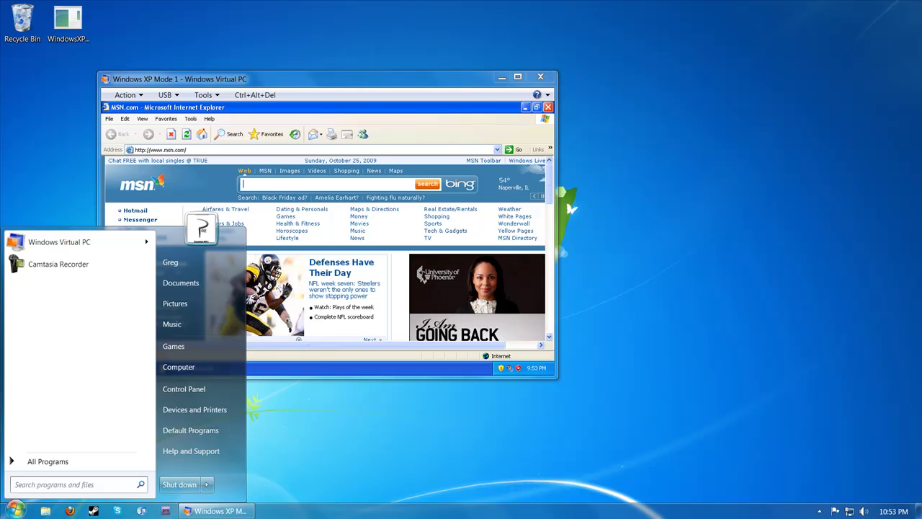
key(Escape)
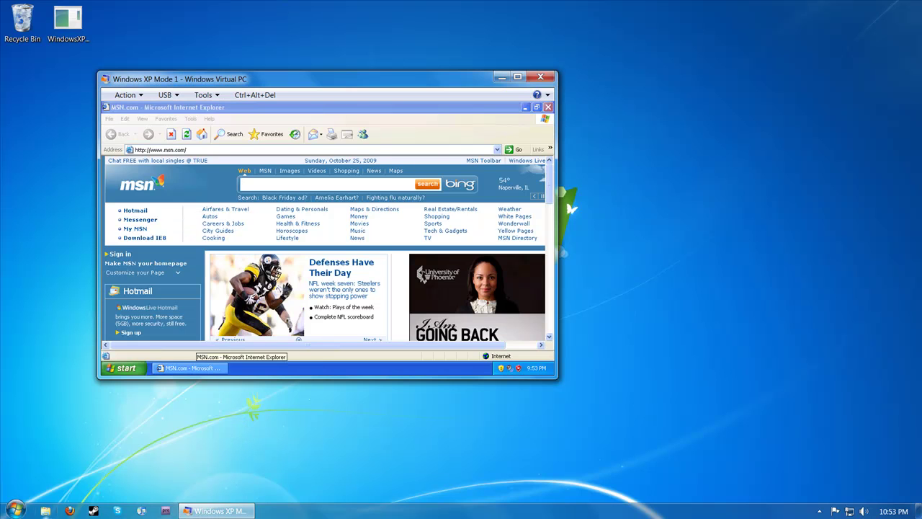
Go to firefox.com in the virtual machine's Internet Explorer and find the Firefox 3.5 download
click(193, 368)
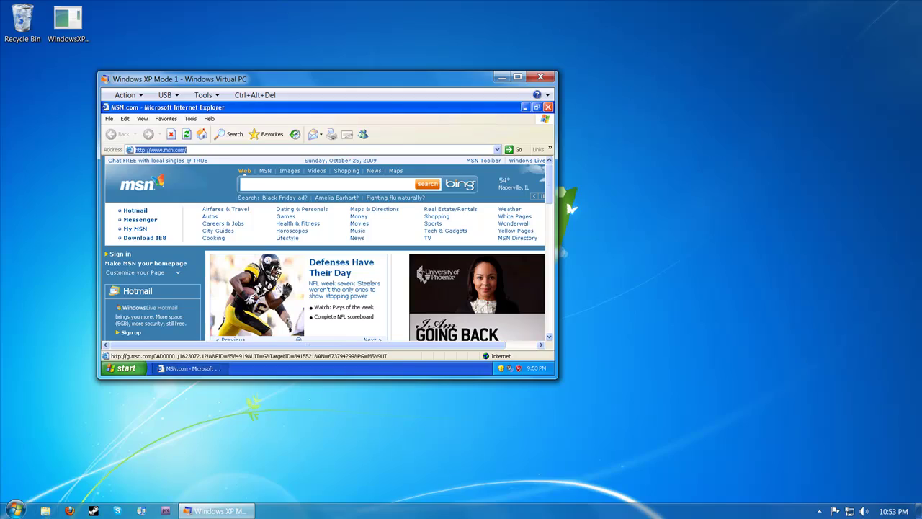
text(firefox.com)
key(Return)
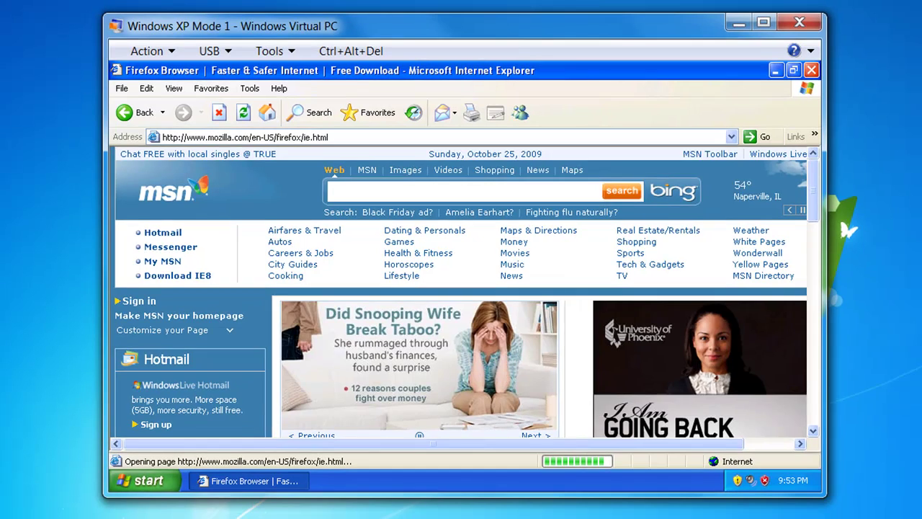
scroll(458, 292, down, 1)
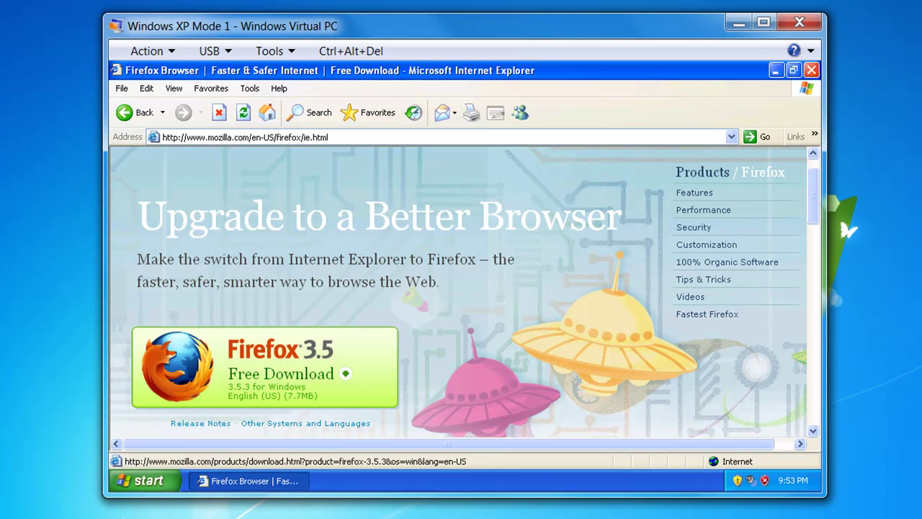
Download the Firefox 3.5.3 setup and run it directly, closing Internet Explorer during the download
click(264, 367)
click(443, 283)
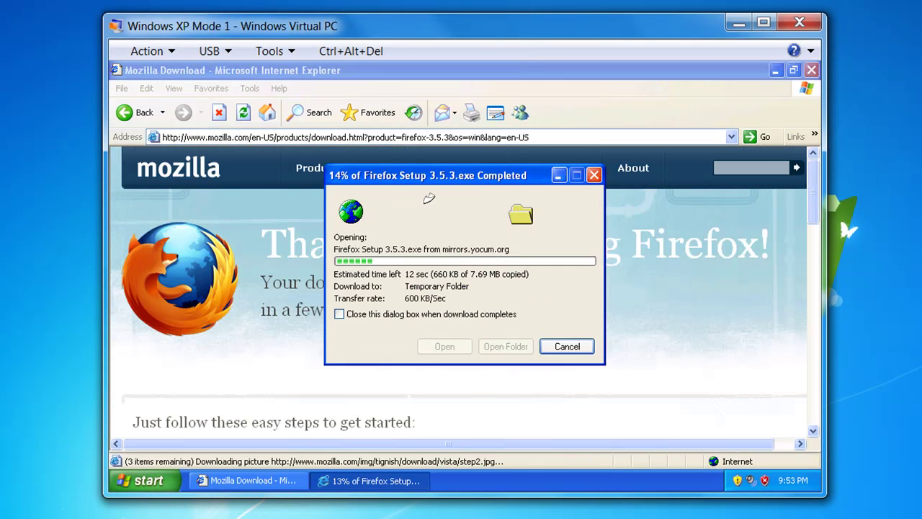
click(811, 69)
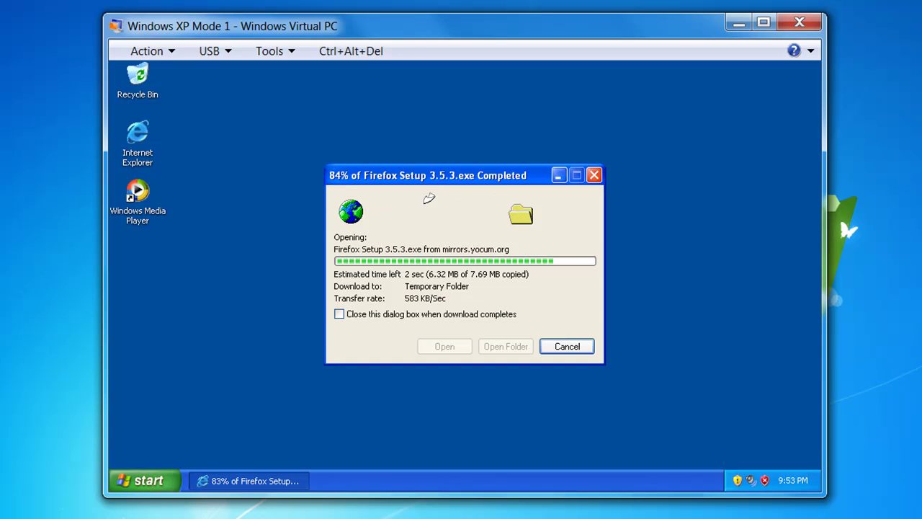
click(511, 245)
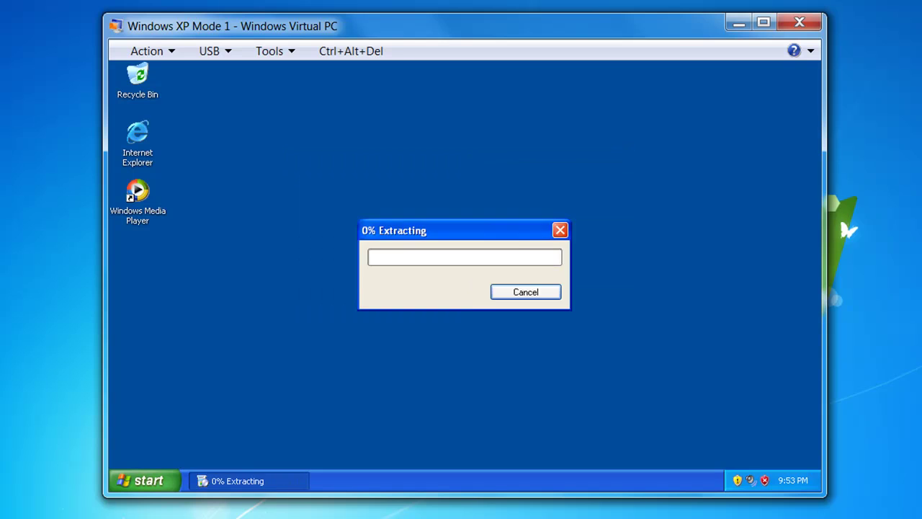
Install Firefox with the setup wizard's preset options and launch it once the installation is finished
key(Return)
key(Return)
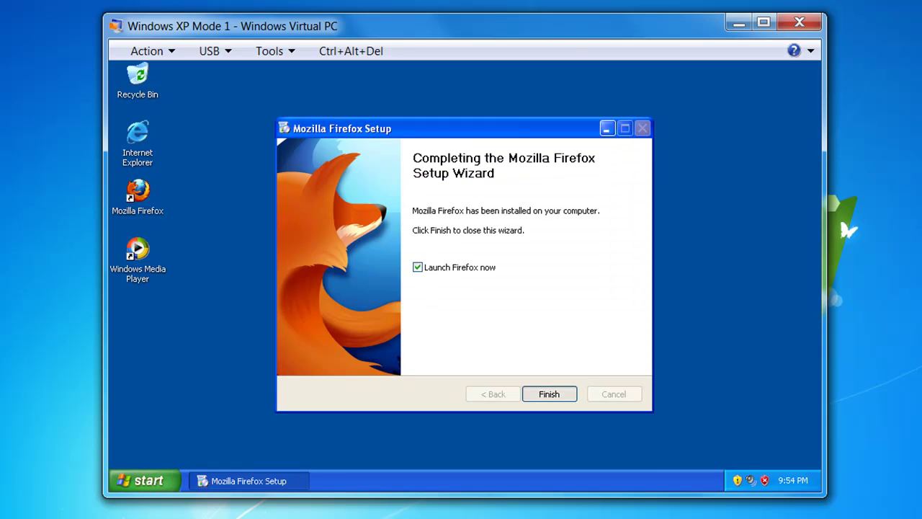
key(Return)
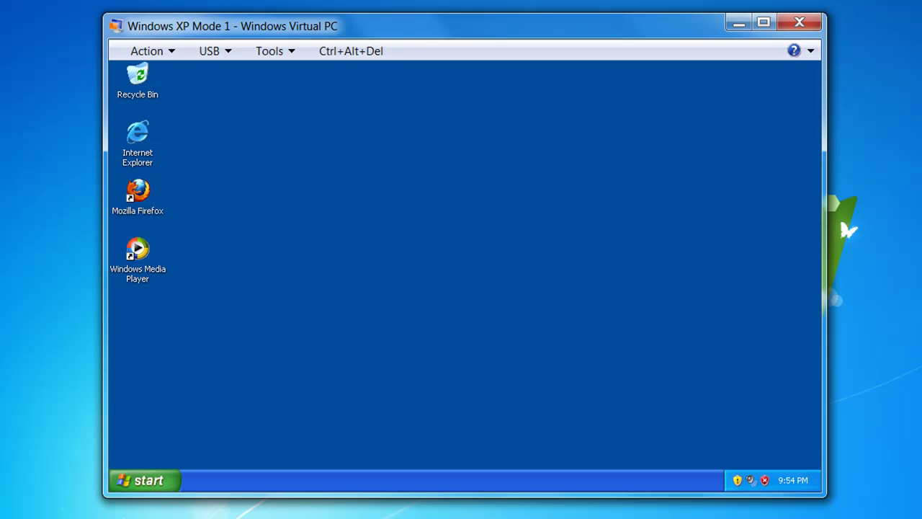
key(Down)
key(Return)
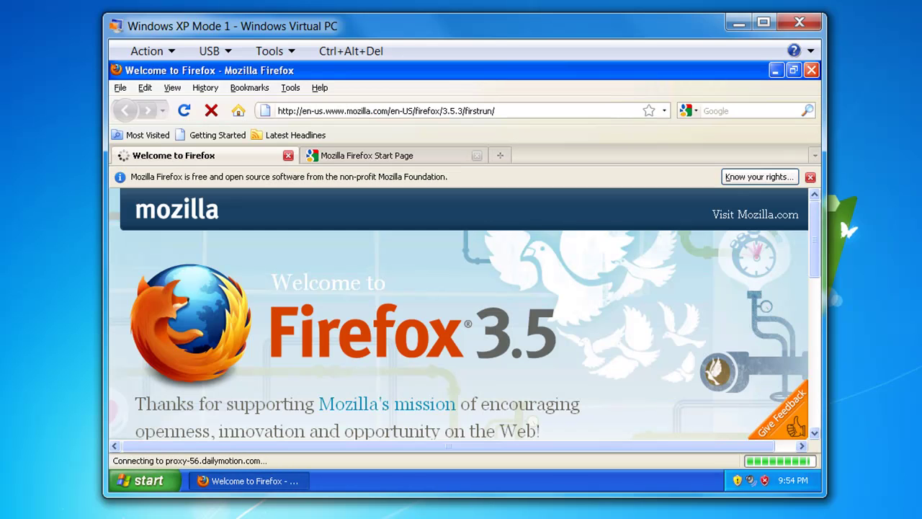
Dismiss the rights notice, look over the Firefox 3.5 welcome page, and quit Firefox without saving the tabs
click(809, 176)
scroll(644, 255, down, 10)
scroll(644, 255, up, 6)
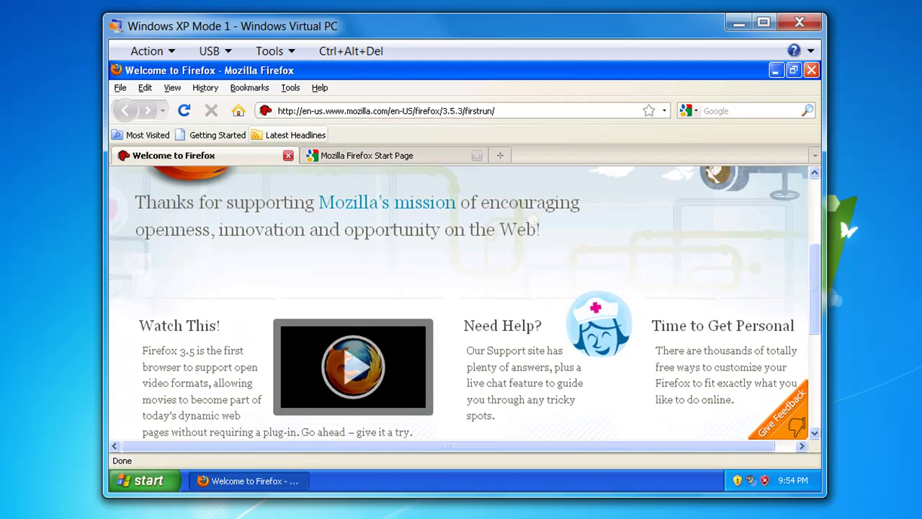
click(811, 70)
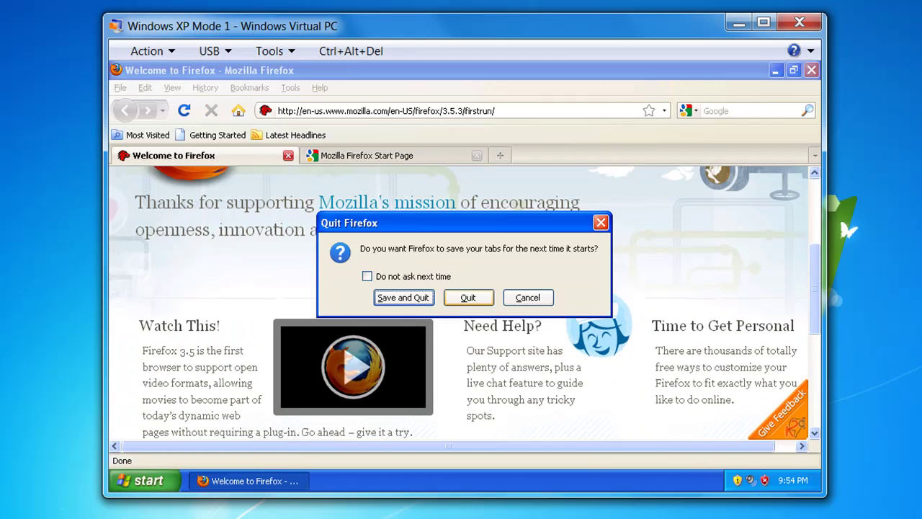
click(469, 297)
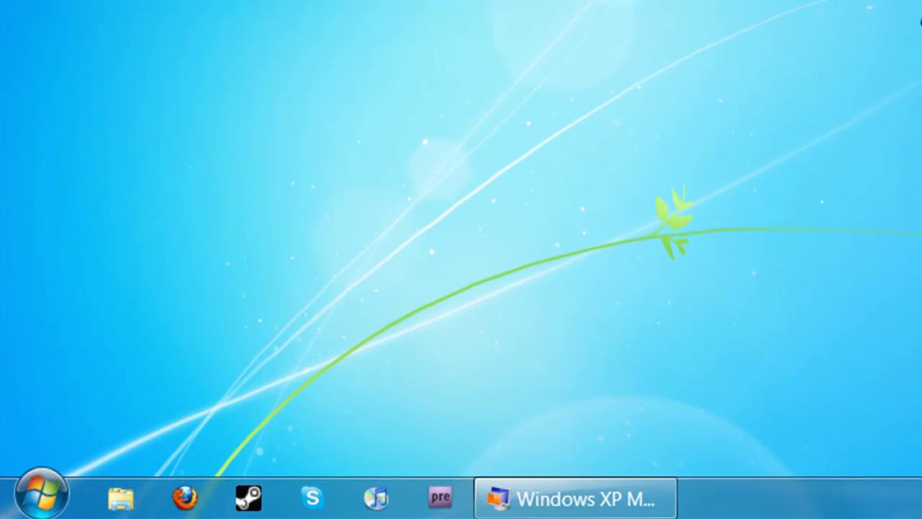
Launch Mozilla Firefox (Windows XP Mode 1) from the Windows 7 host's Windows XP Mode 1 Applications, agreeing to close the virtual machine
key(super)
click(92, 367)
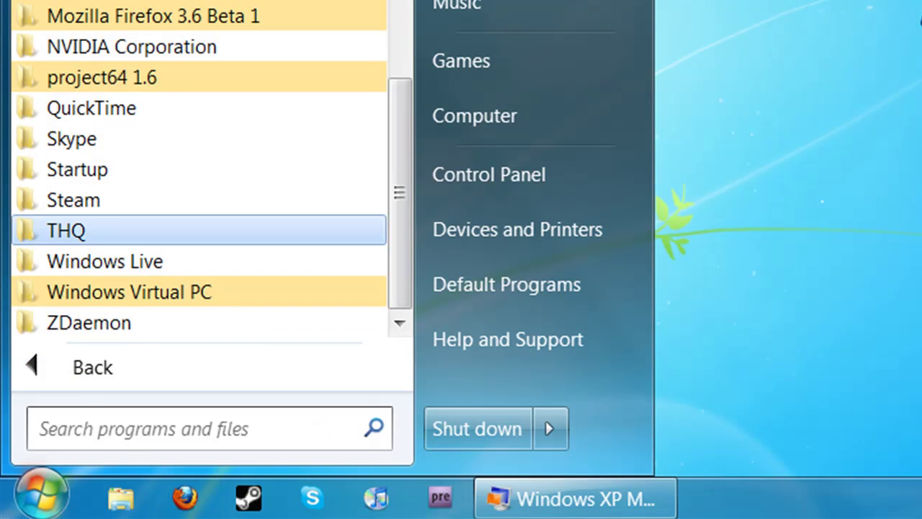
click(165, 291)
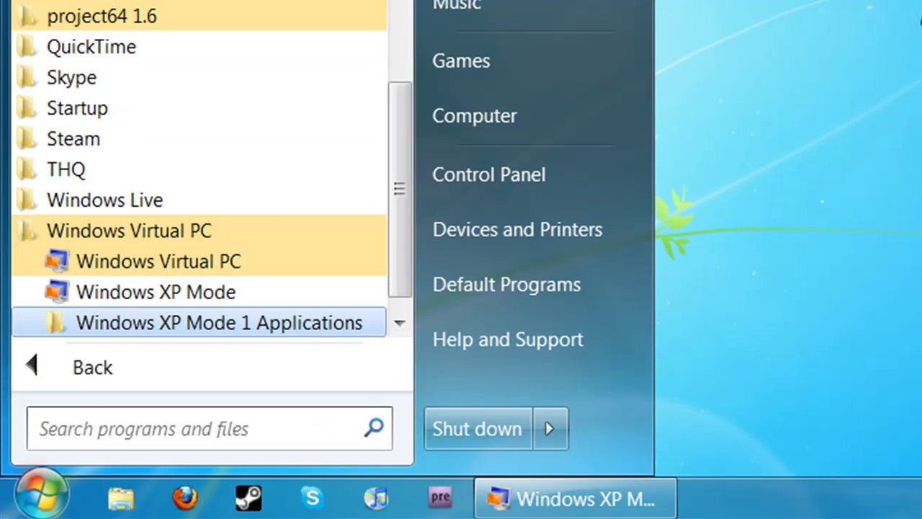
key(Return)
key(Down)
key(Return)
key(Down)
key(Down)
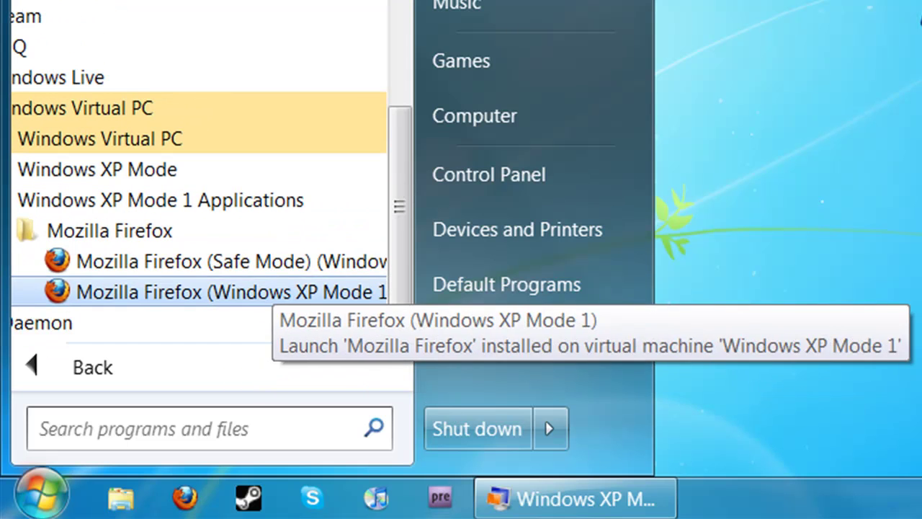
key(Return)
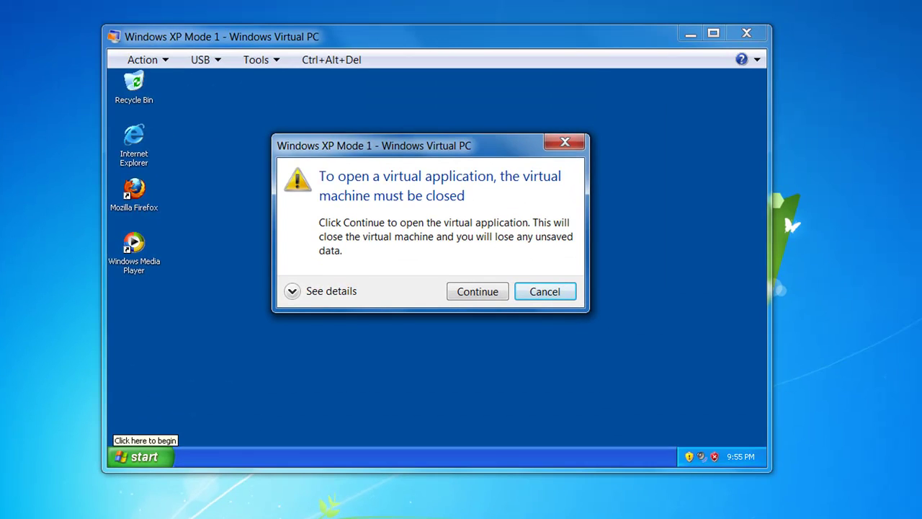
click(292, 291)
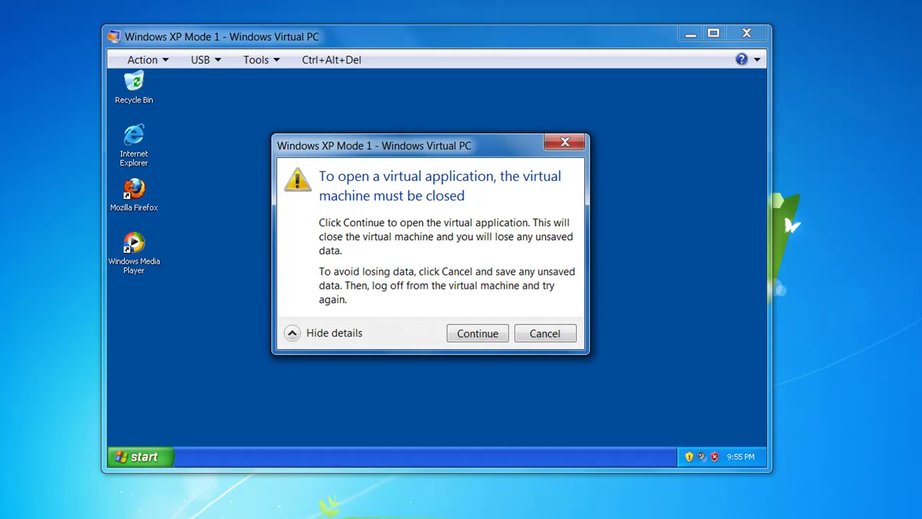
key(Return)
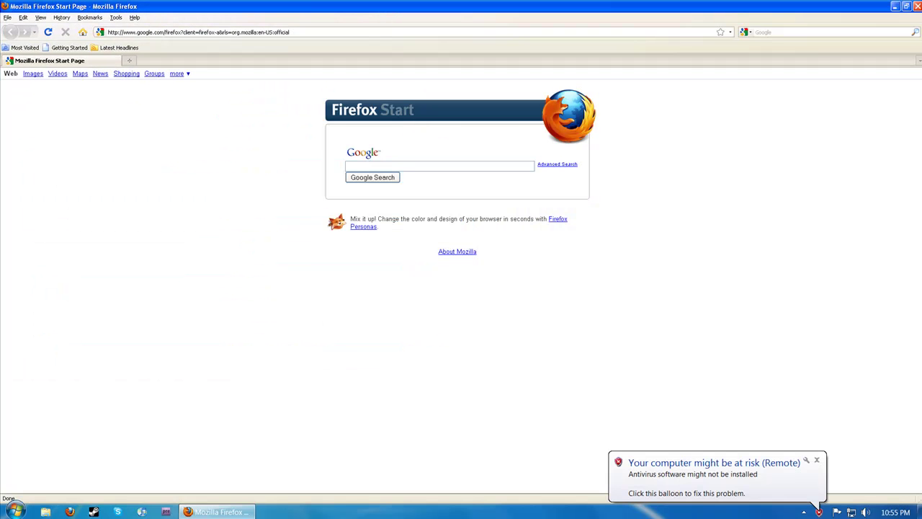
Restore the virtual Firefox window from full screen, move it away from the desktop's corner and enlarge it
click(804, 511)
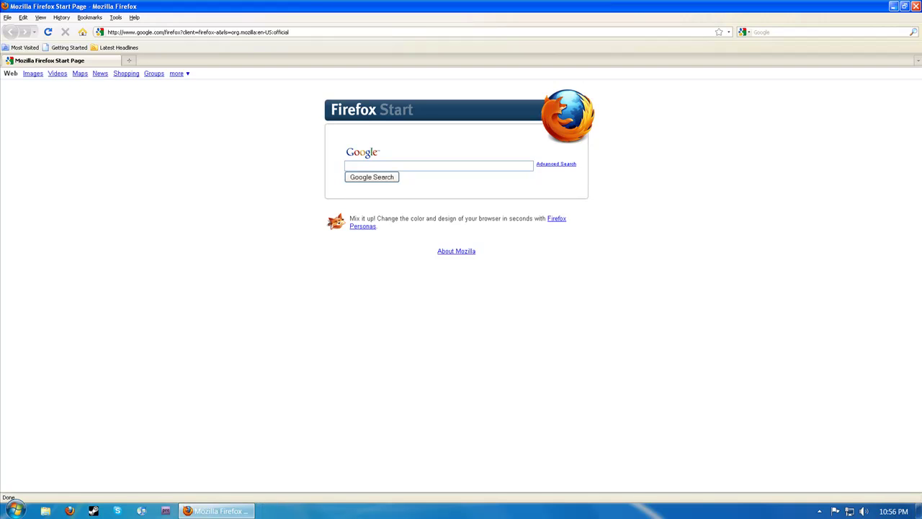
click(904, 6)
drag(144, 10, 408, 66)
drag(559, 274, 777, 421)
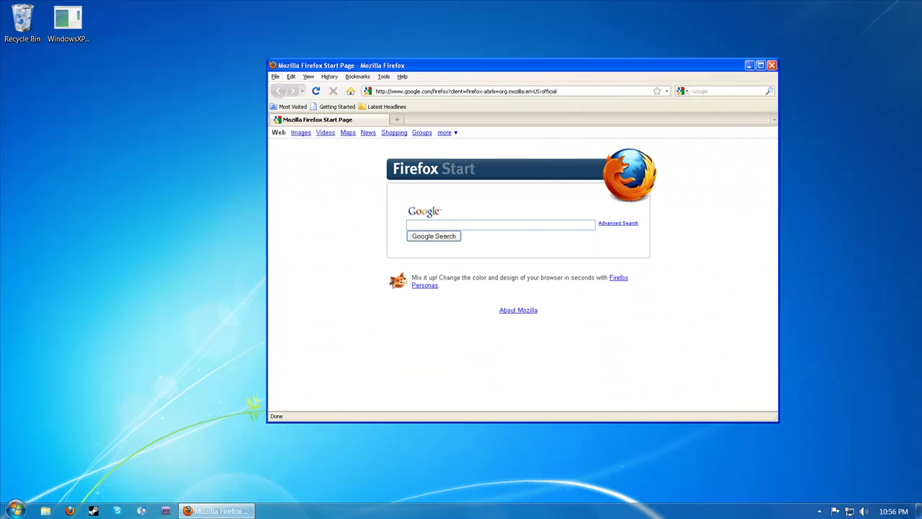
Check the host's Start menu, reposition the virtual Firefox window on the Windows 7 desktop, and close it
key(super)
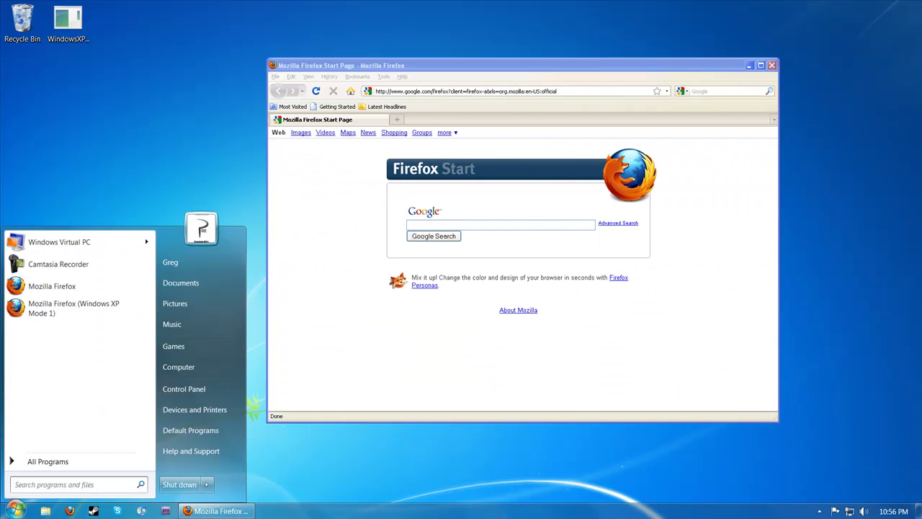
key(Escape)
drag(407, 65, 296, 92)
drag(389, 92, 341, 73)
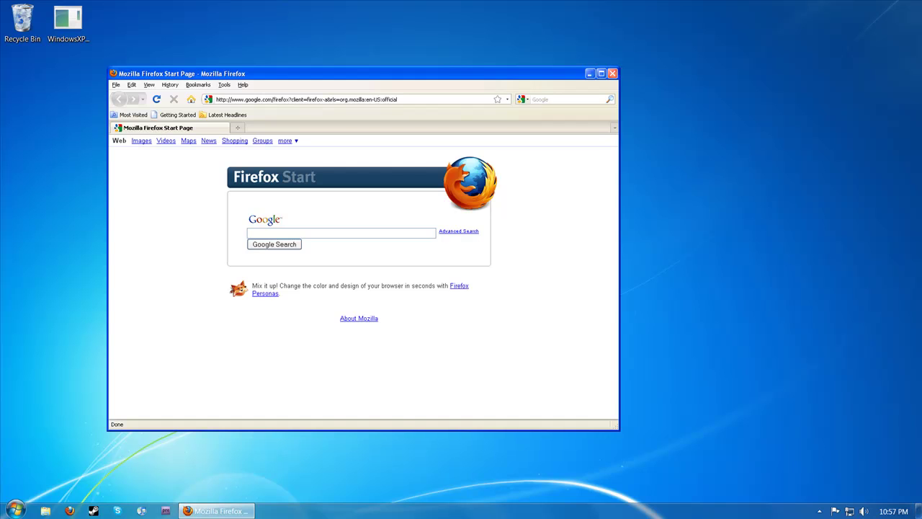
click(612, 73)
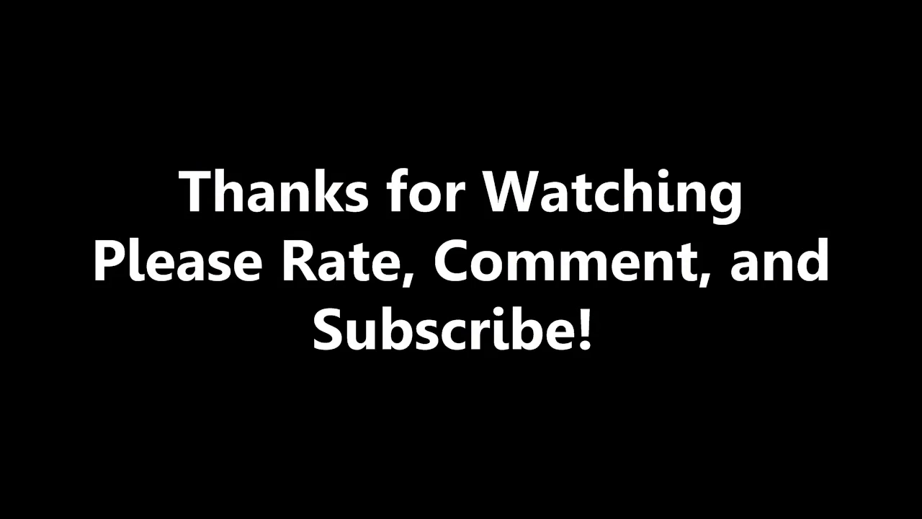